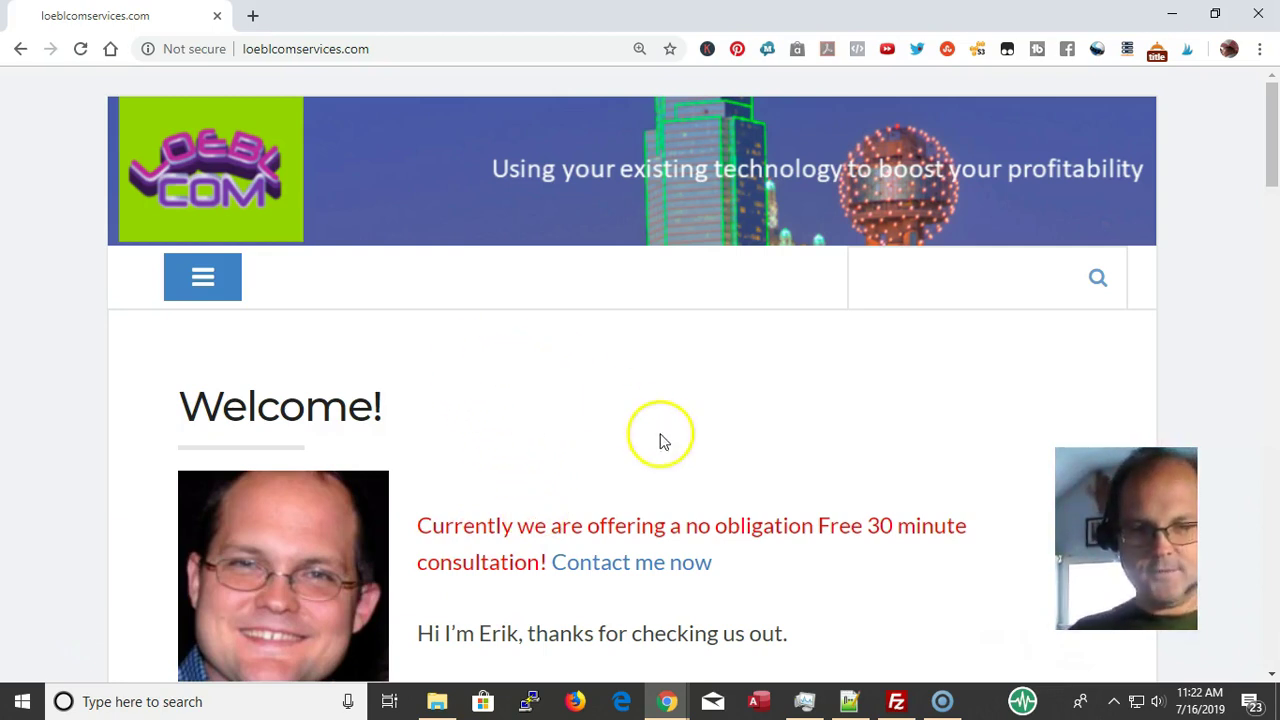
Switch to Access and start a new blank database.
left_click(760, 704)
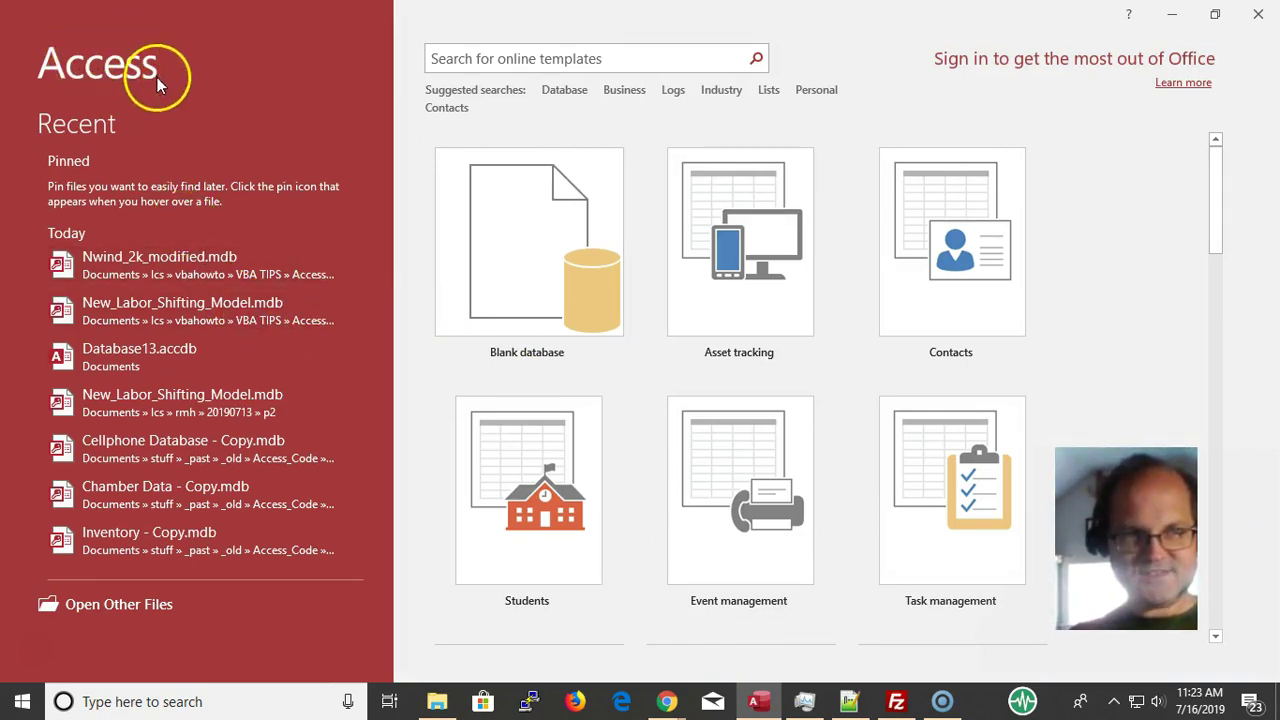
left_click(510, 275)
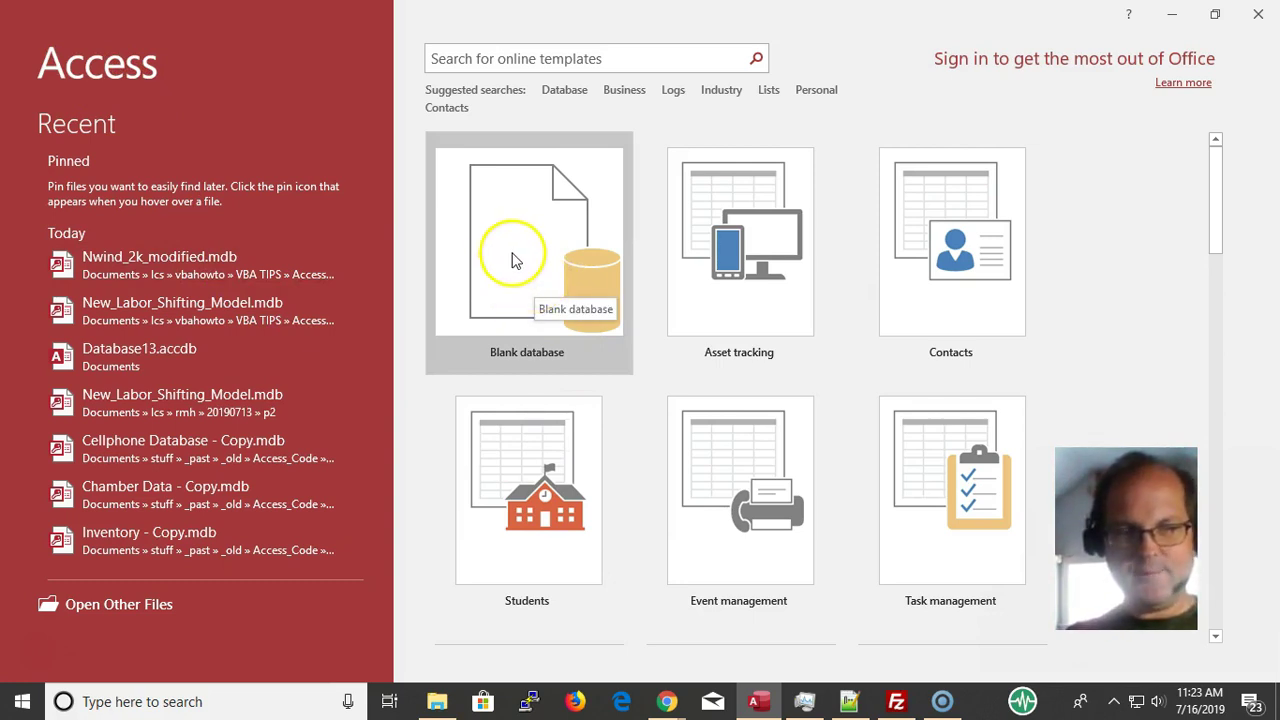
left_click(526, 240)
left_click(572, 313)
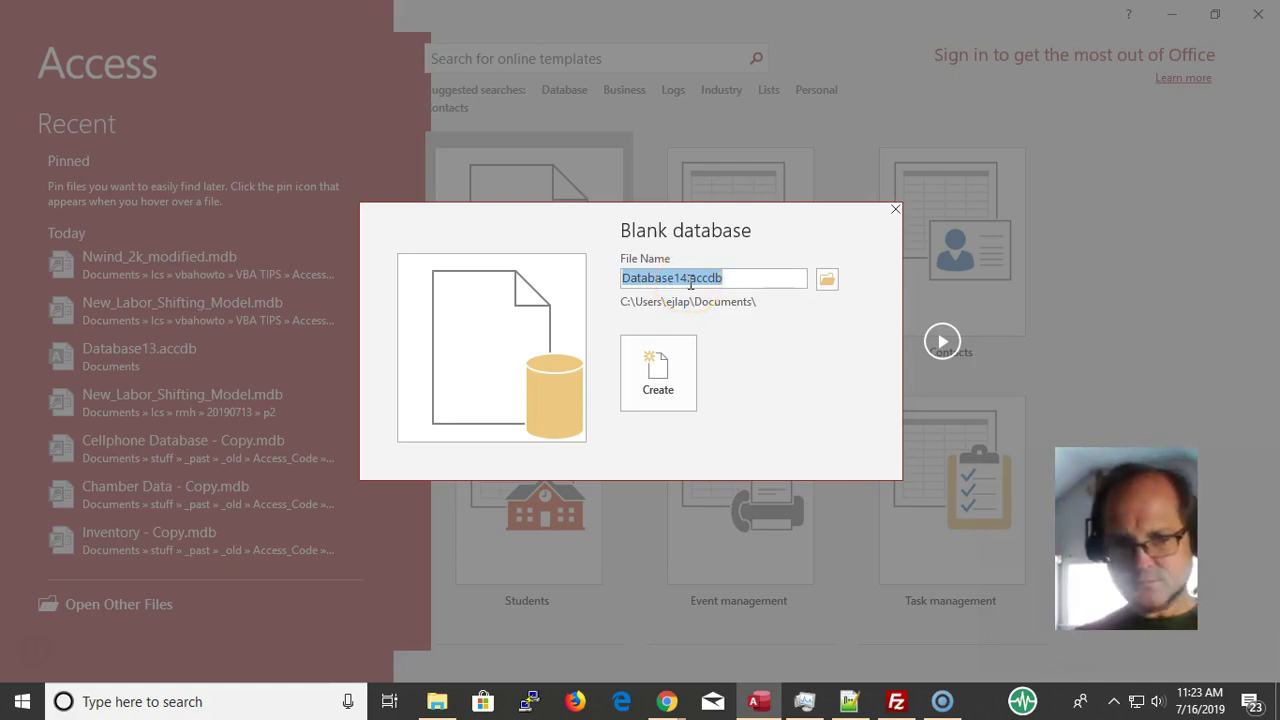
Name the new database file CustomersAndOrders.
type("cell")
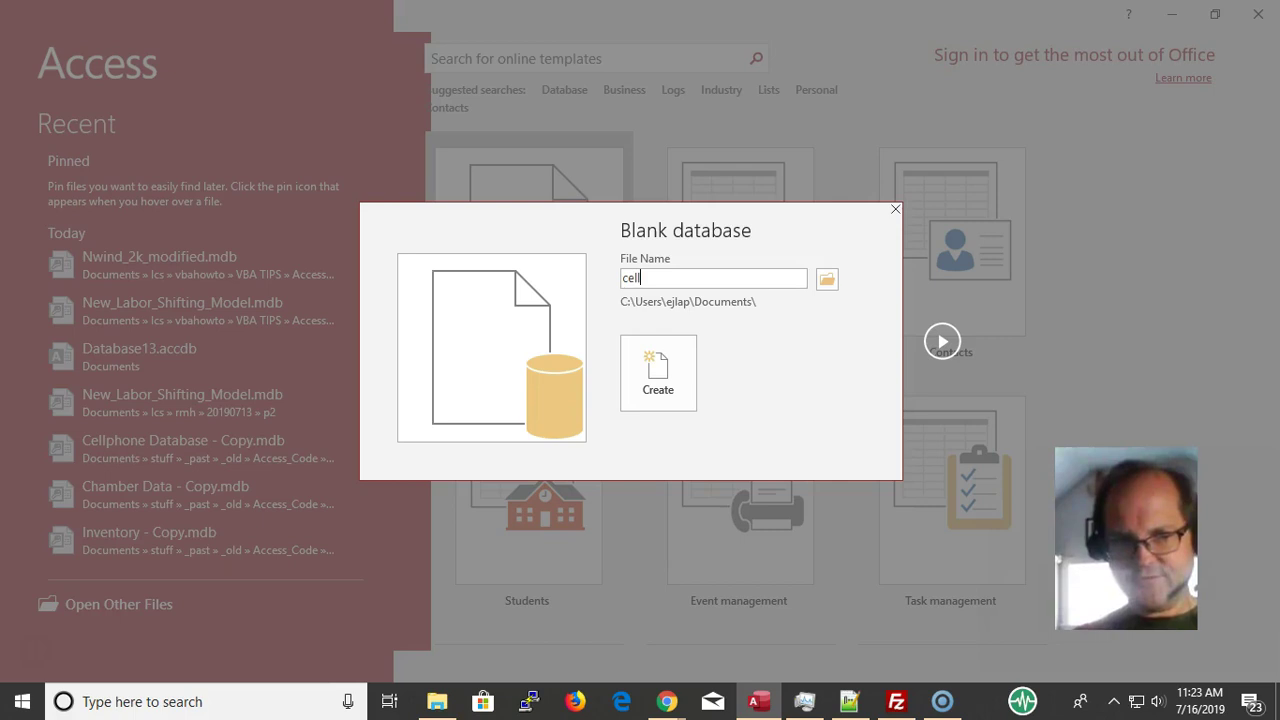
key("BackSpace")
key("BackSpace")
key("BackSpace")
key("BackSpace")
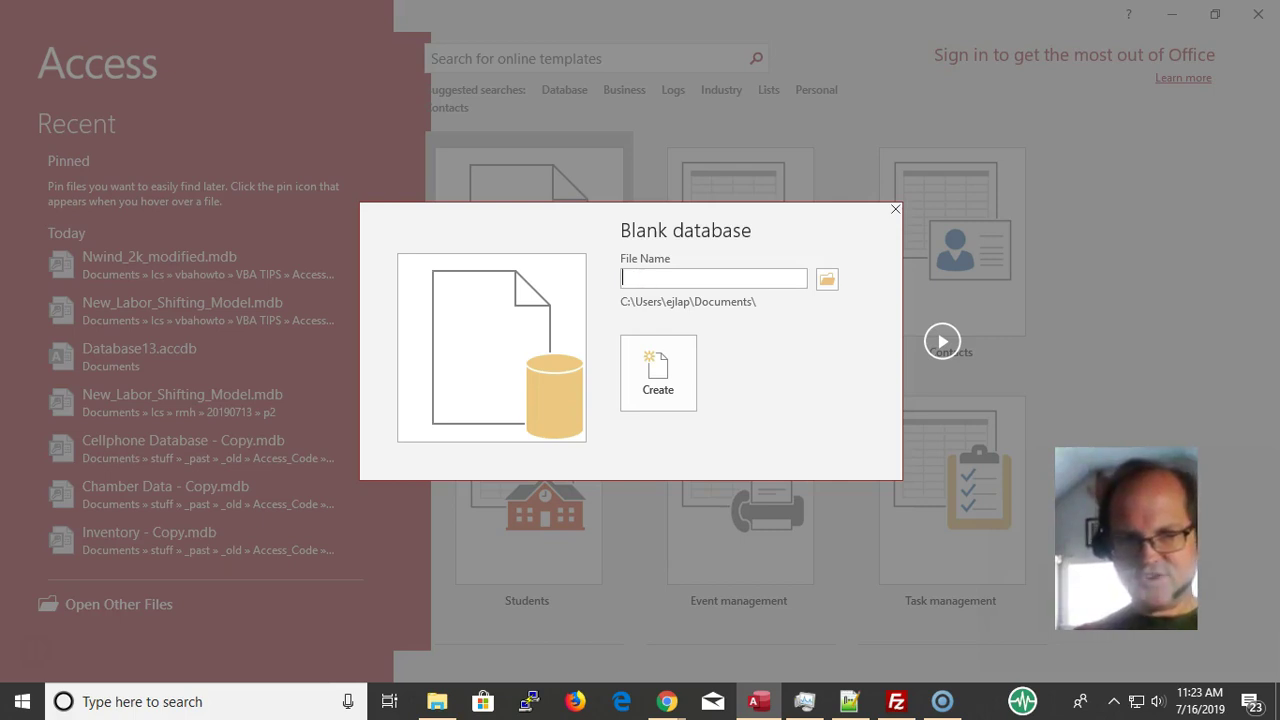
type("C")
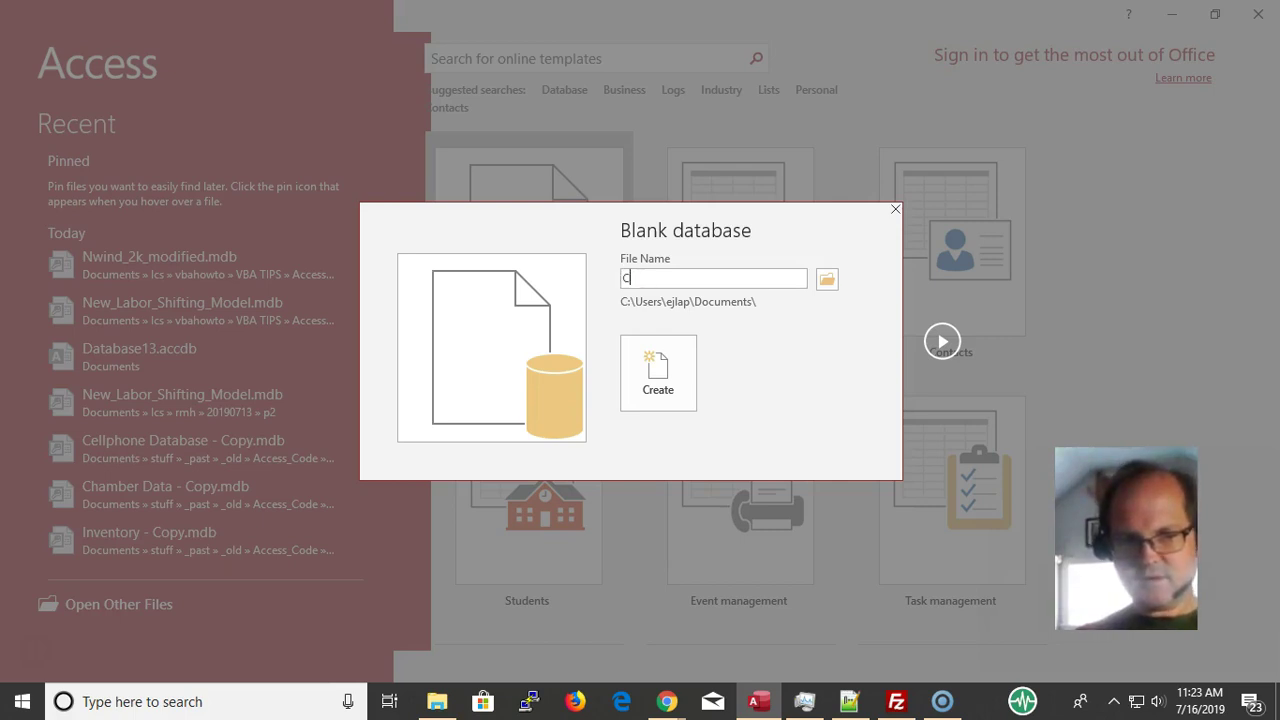
type("ustomers")
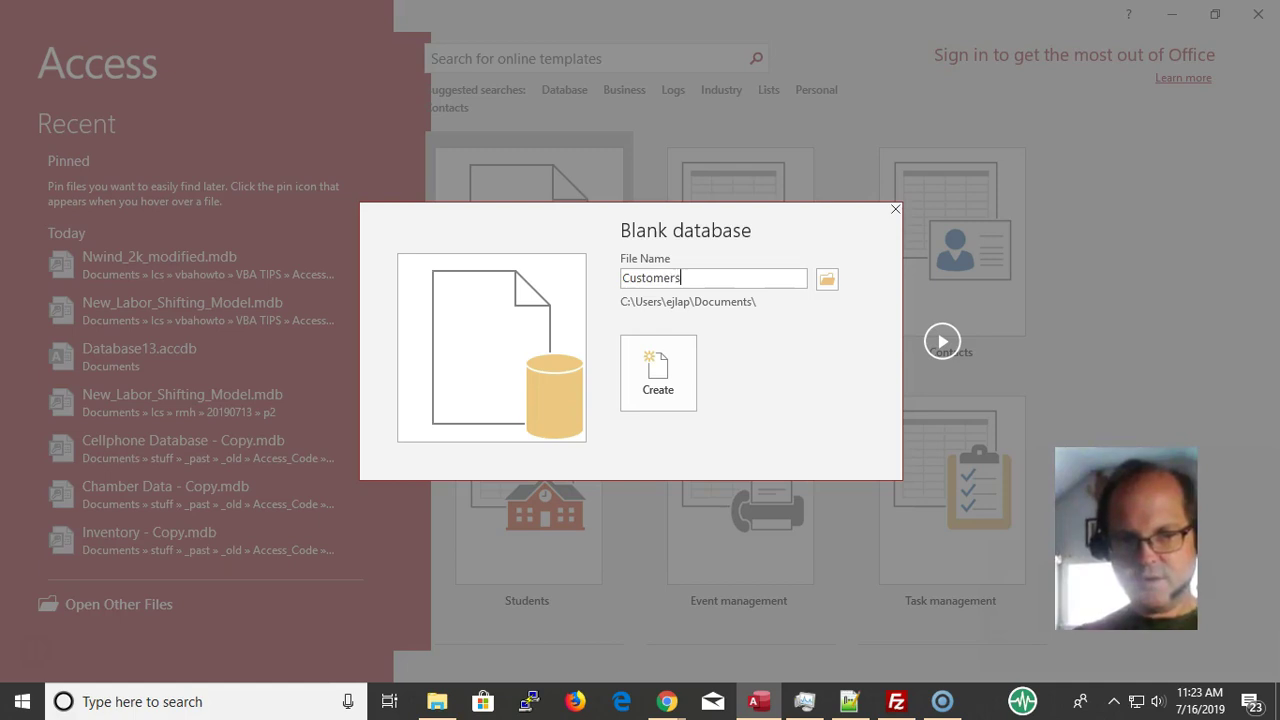
type("AndO")
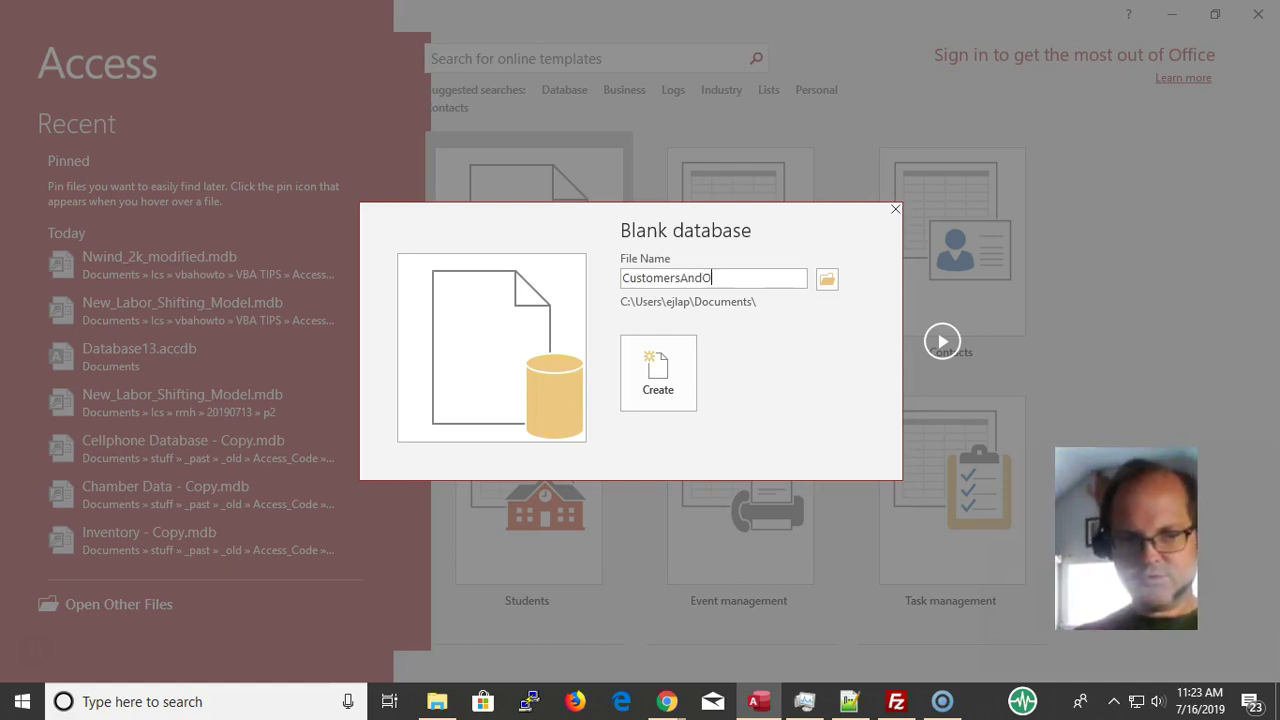
type("rders")
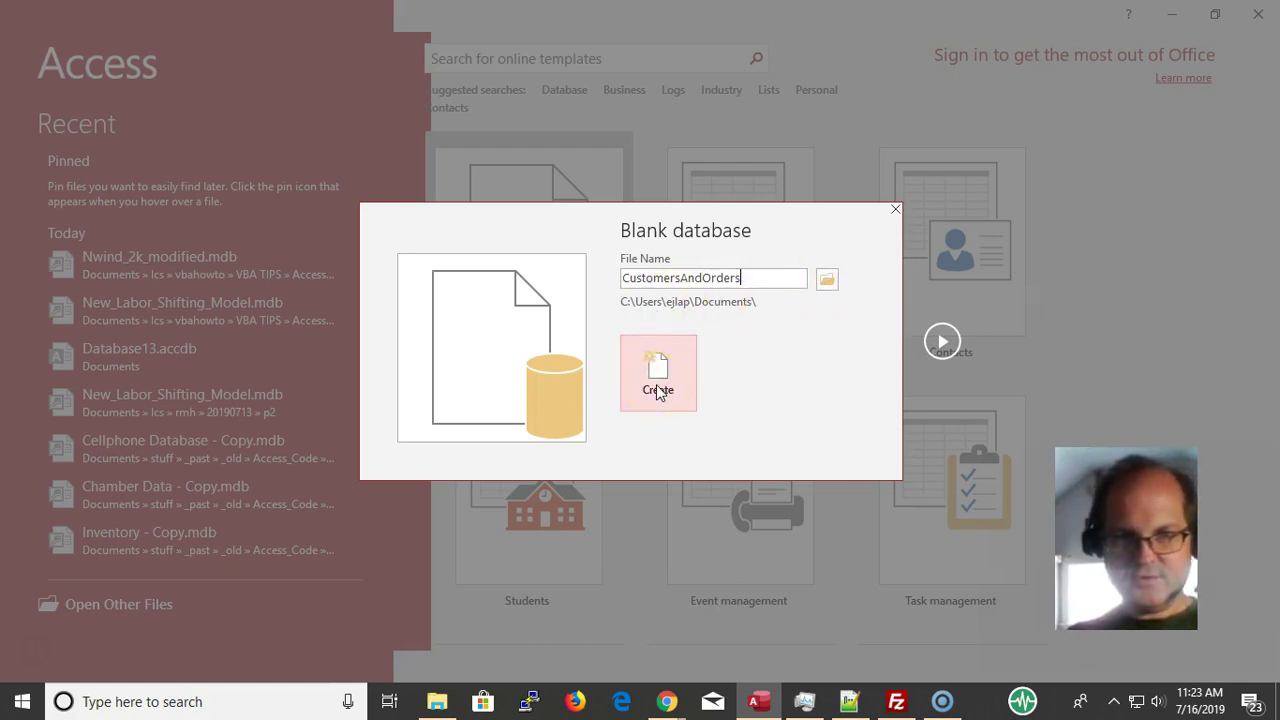
Browse for a save location for the new database and open the vbahowto folder within Documents > lcs.
left_click(826, 278)
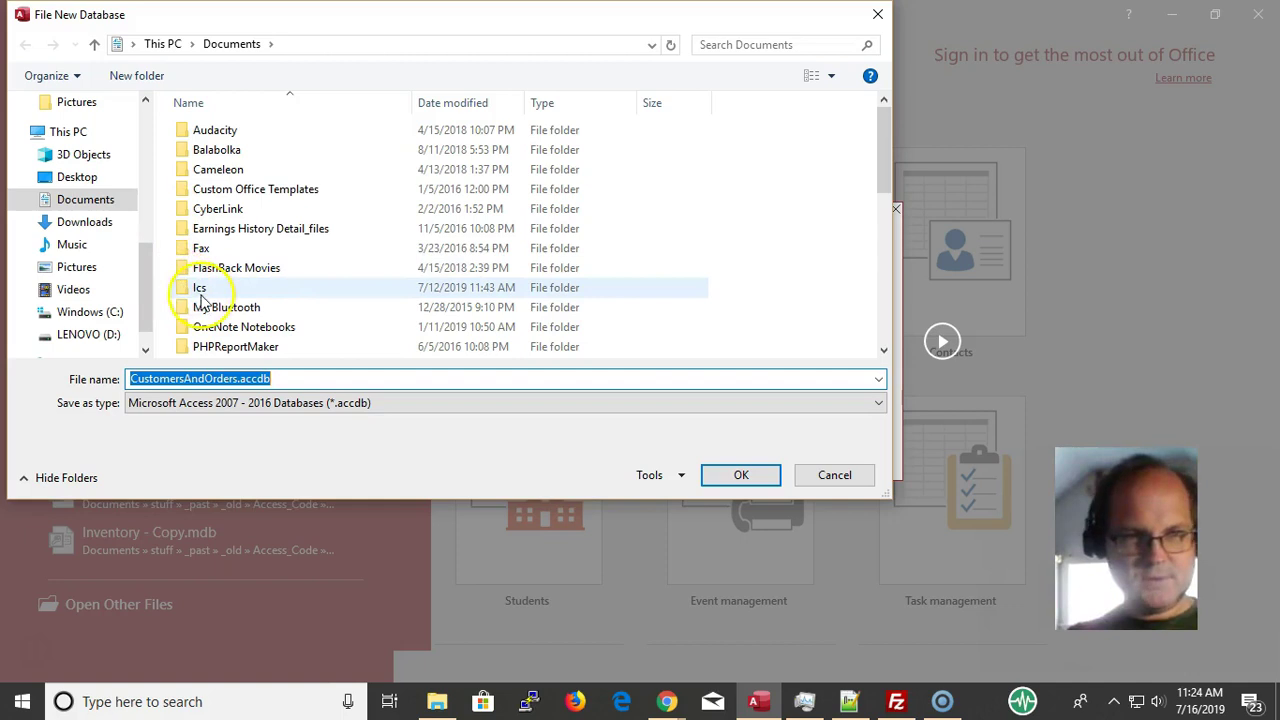
left_click(203, 292)
double_click(205, 290)
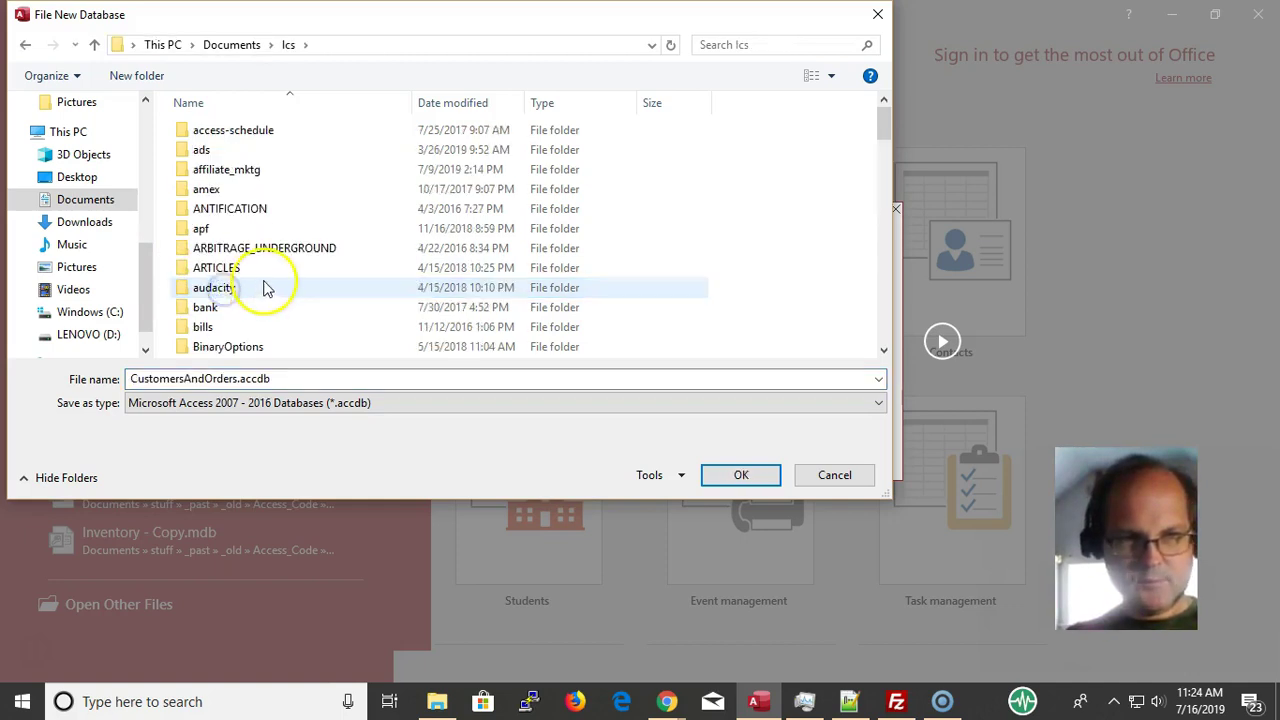
scroll(237, 314, "down", 20)
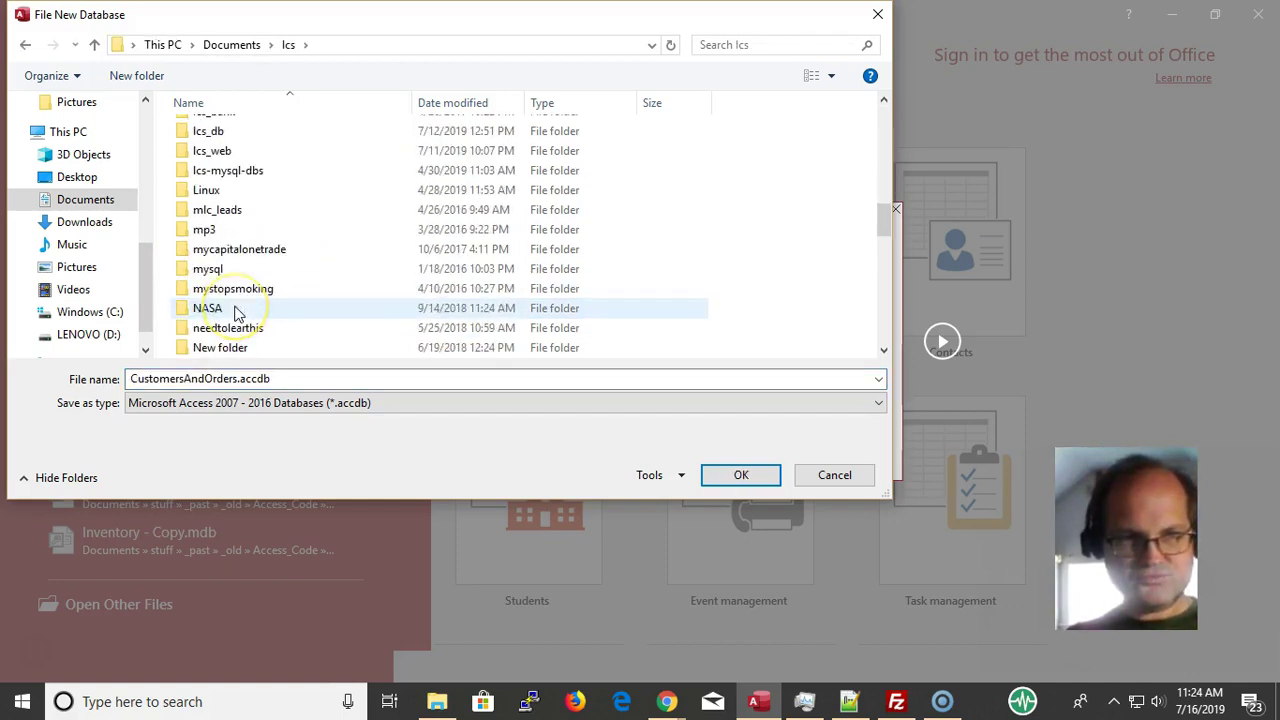
scroll(245, 318, "down", 5)
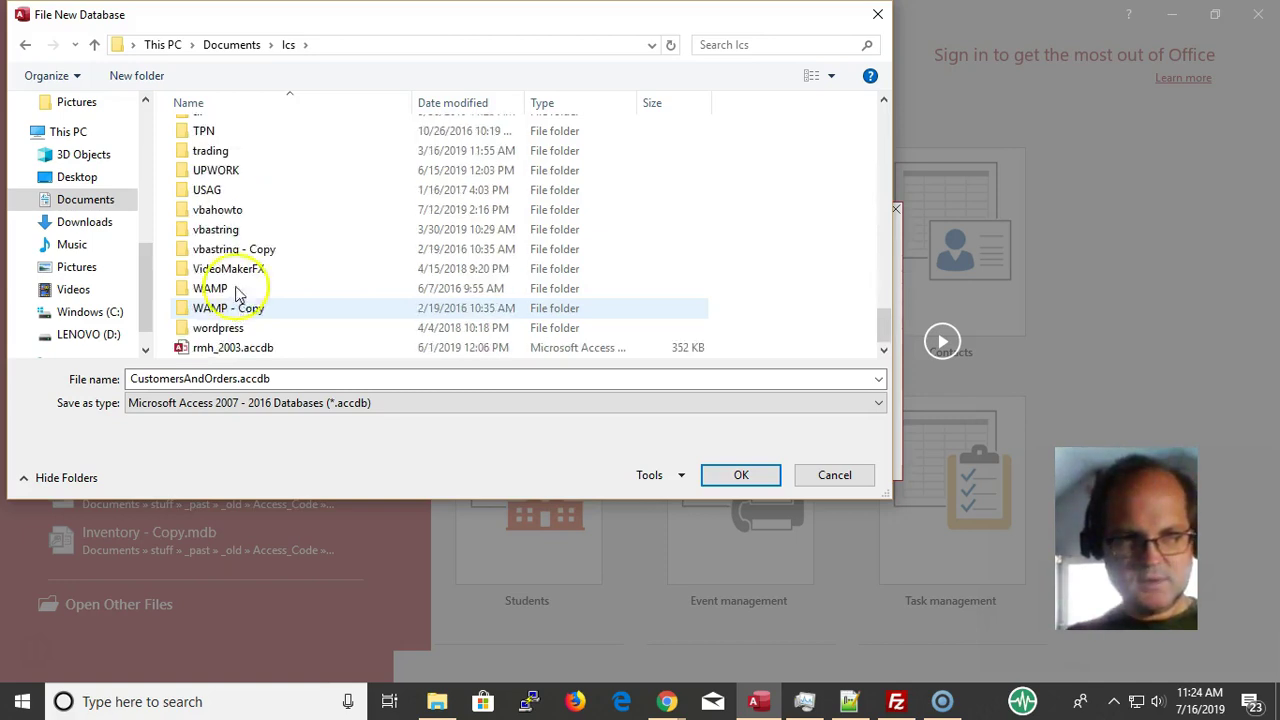
scroll(237, 289, "up", 1)
double_click(233, 262)
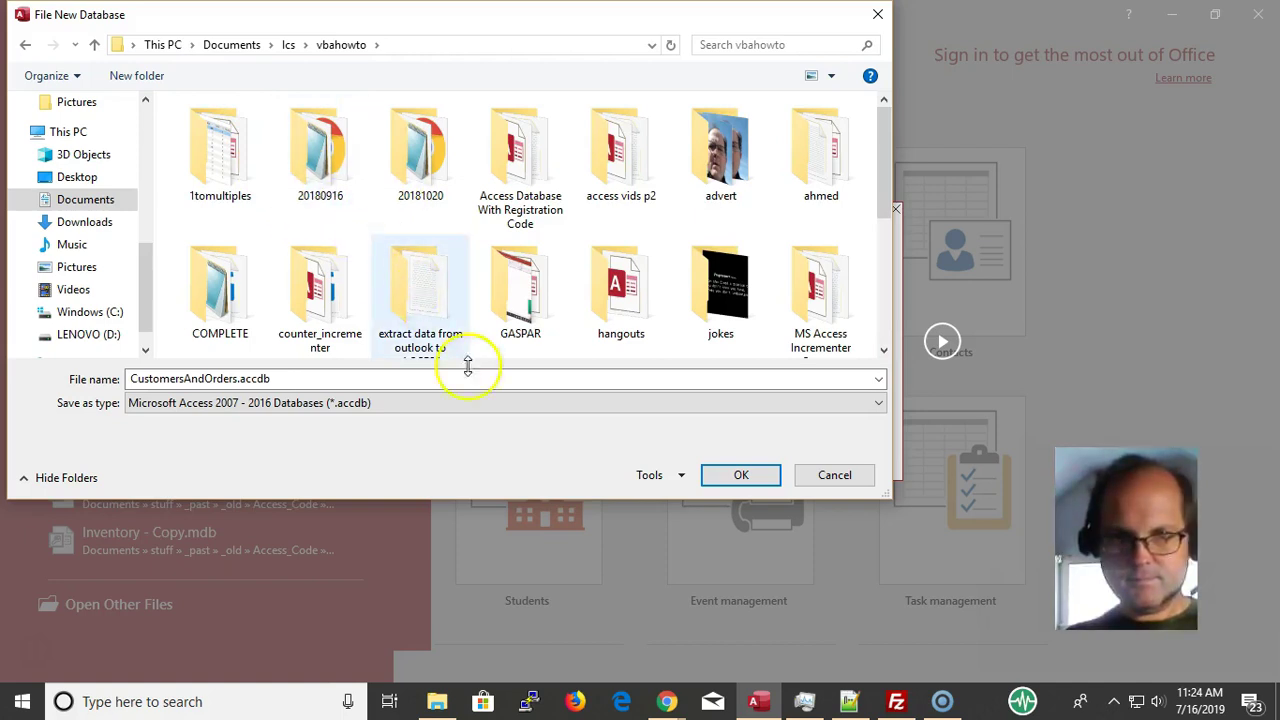
Choose the Access Course folder inside VBA TIPS as the save location.
scroll(633, 337, "down", 1)
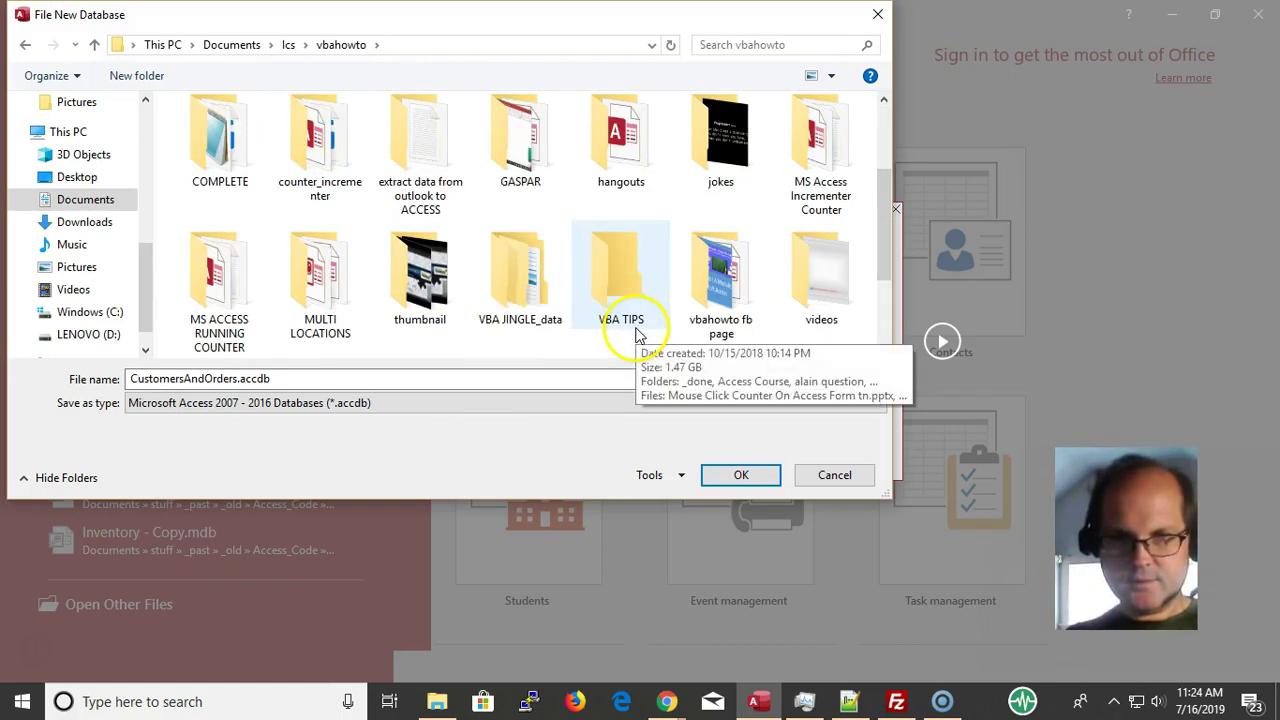
left_click(622, 303)
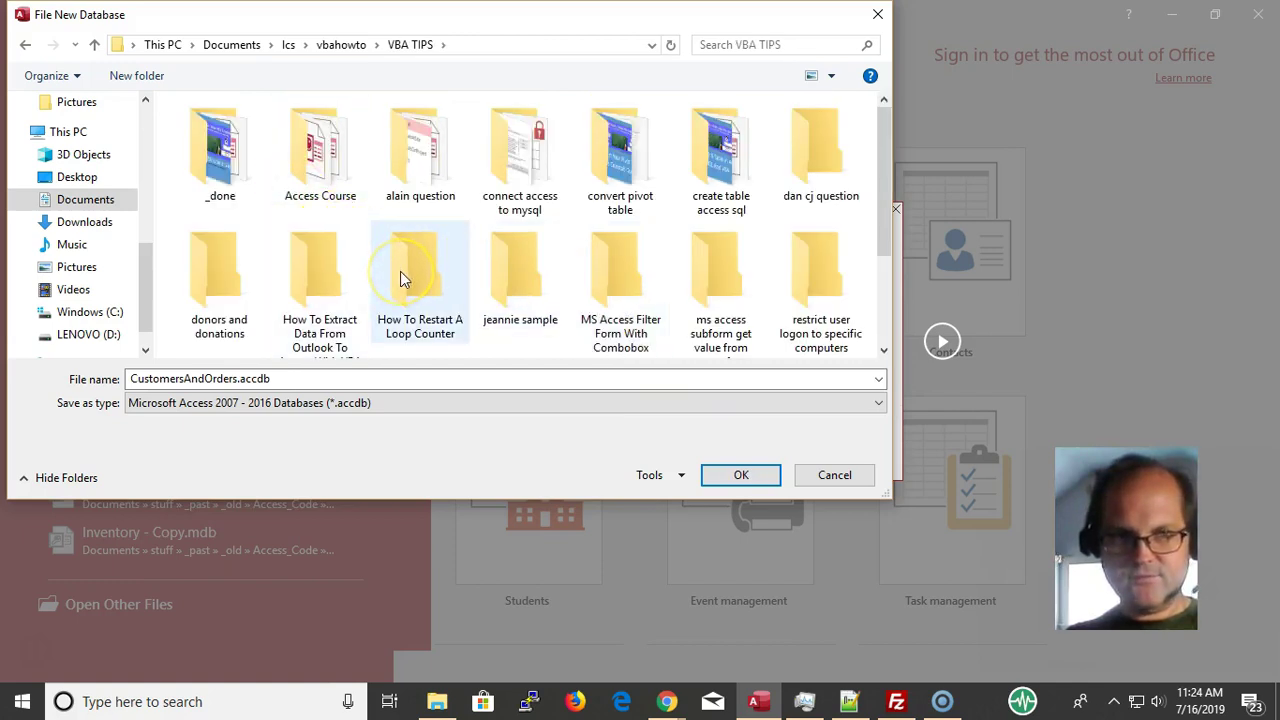
scroll(400, 275, "down", 2)
scroll(353, 283, "up", 2)
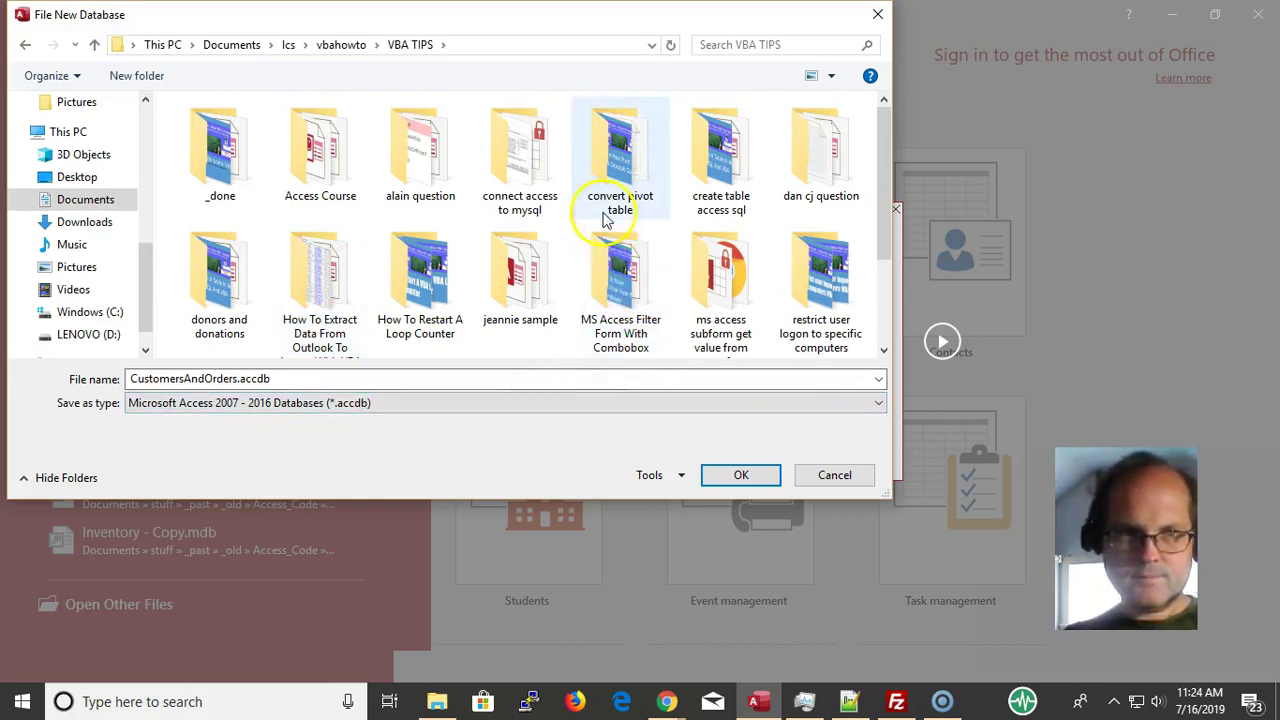
left_click(297, 147)
double_click(297, 147)
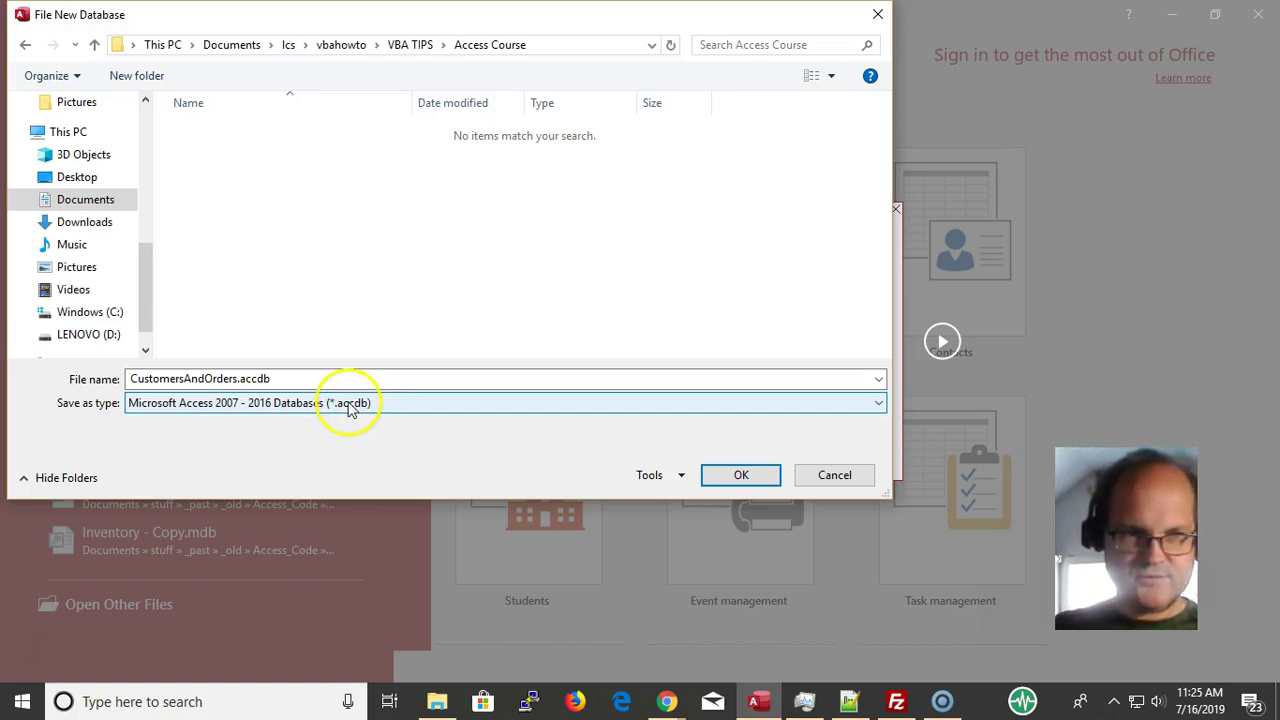
Create the database in the Microsoft Access 2007 - 2016 (*.accdb) format and close it.
left_click(420, 401)
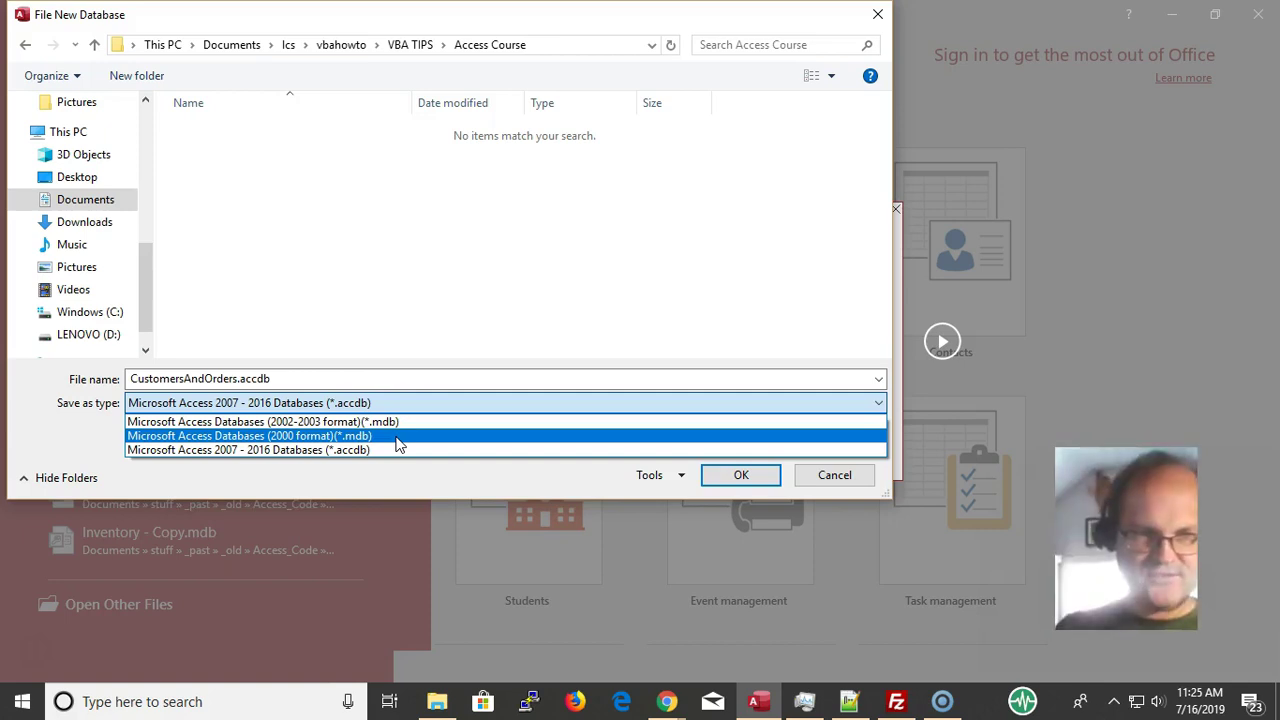
left_click(445, 452)
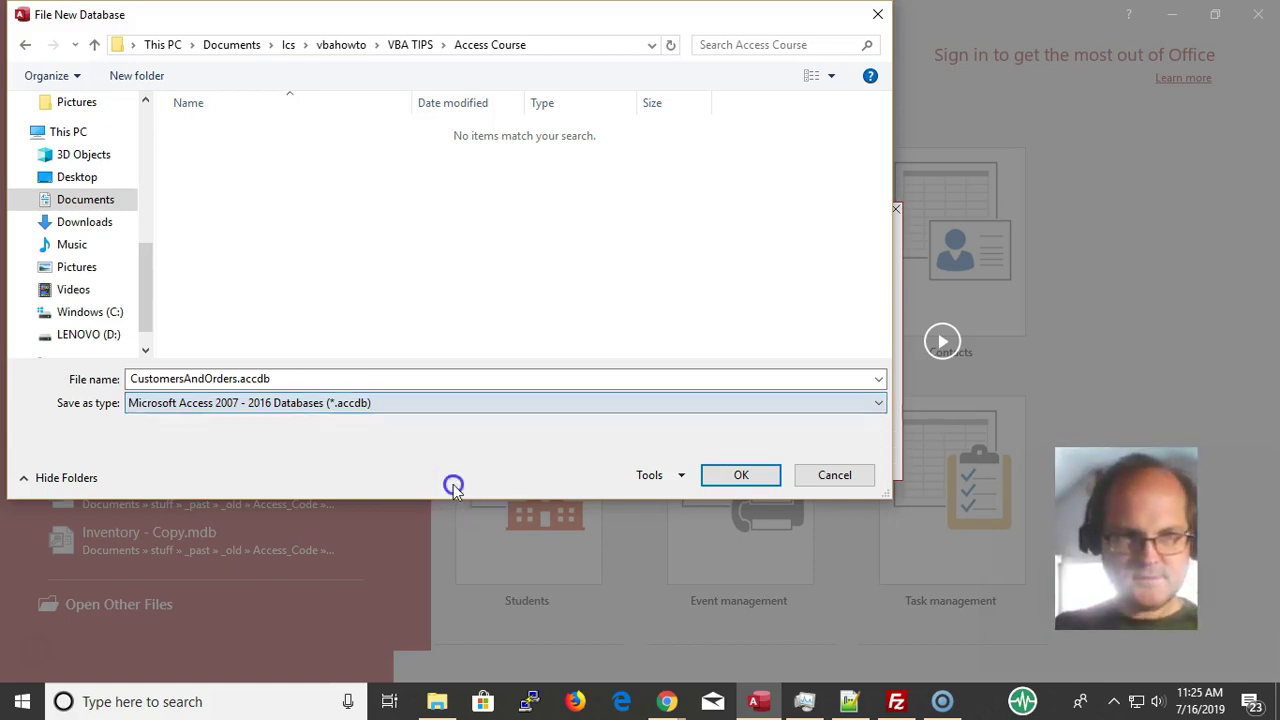
left_click(743, 477)
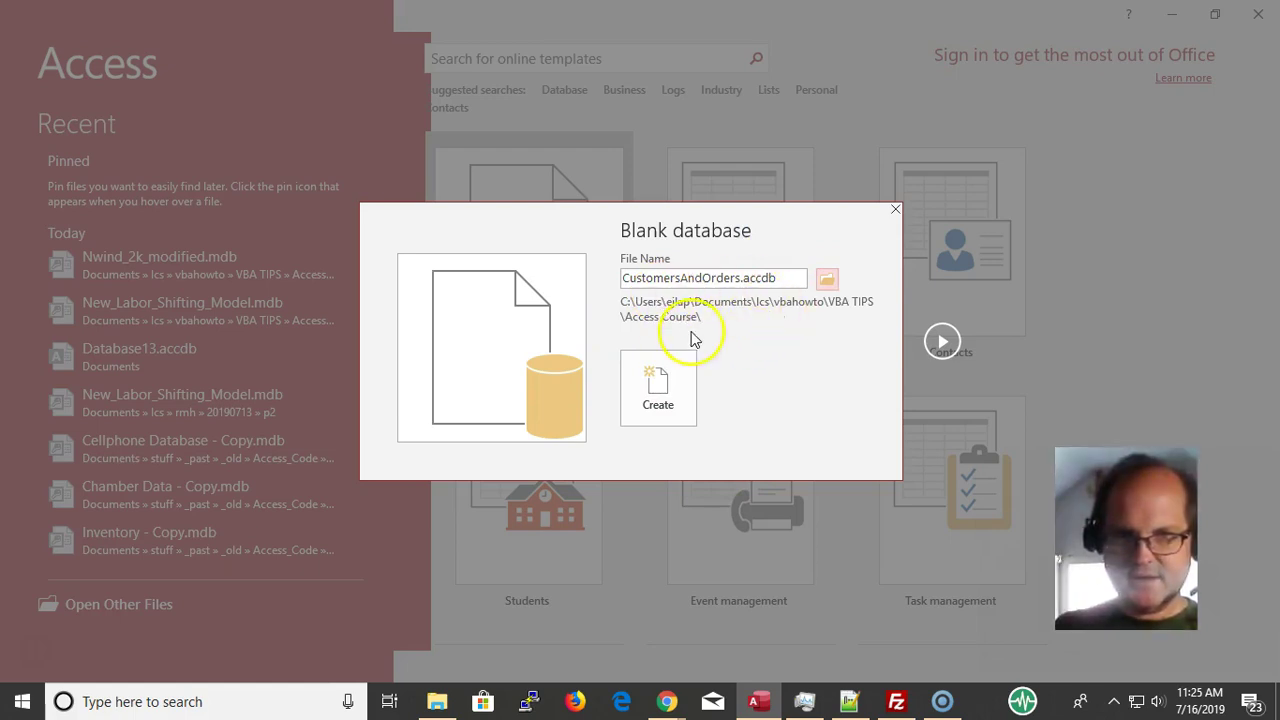
left_click(664, 398)
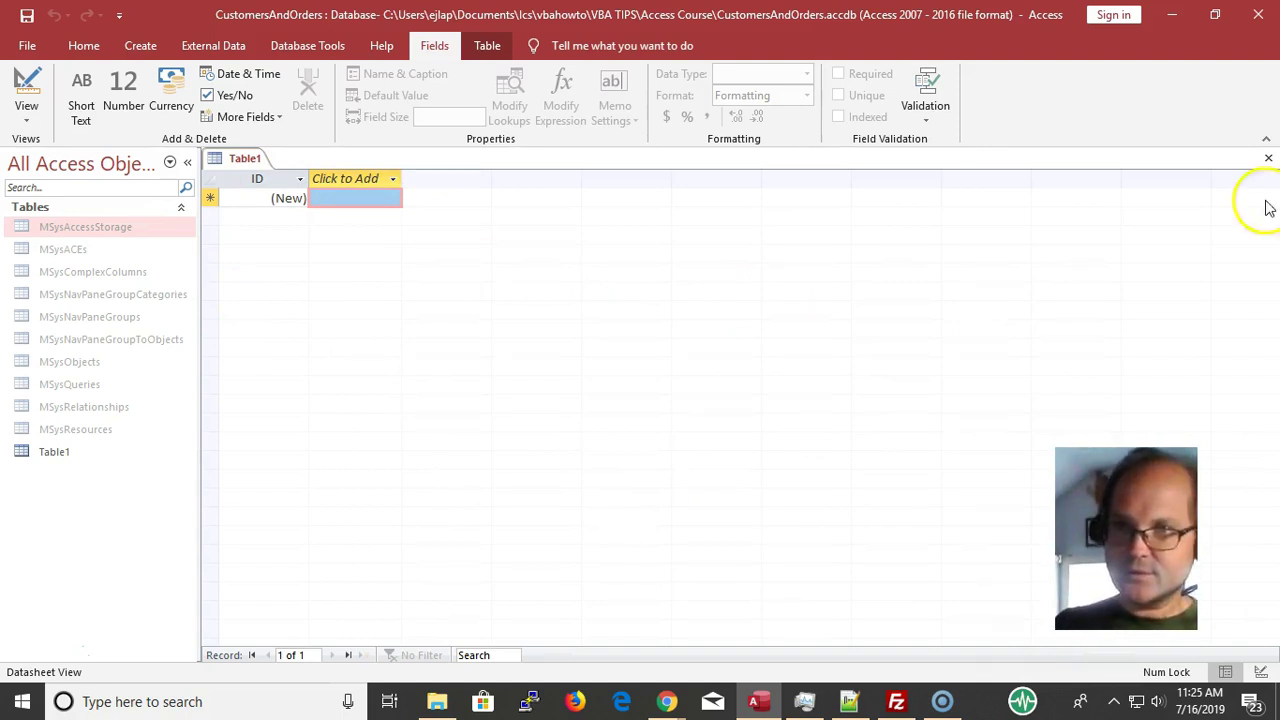
left_click(1262, 15)
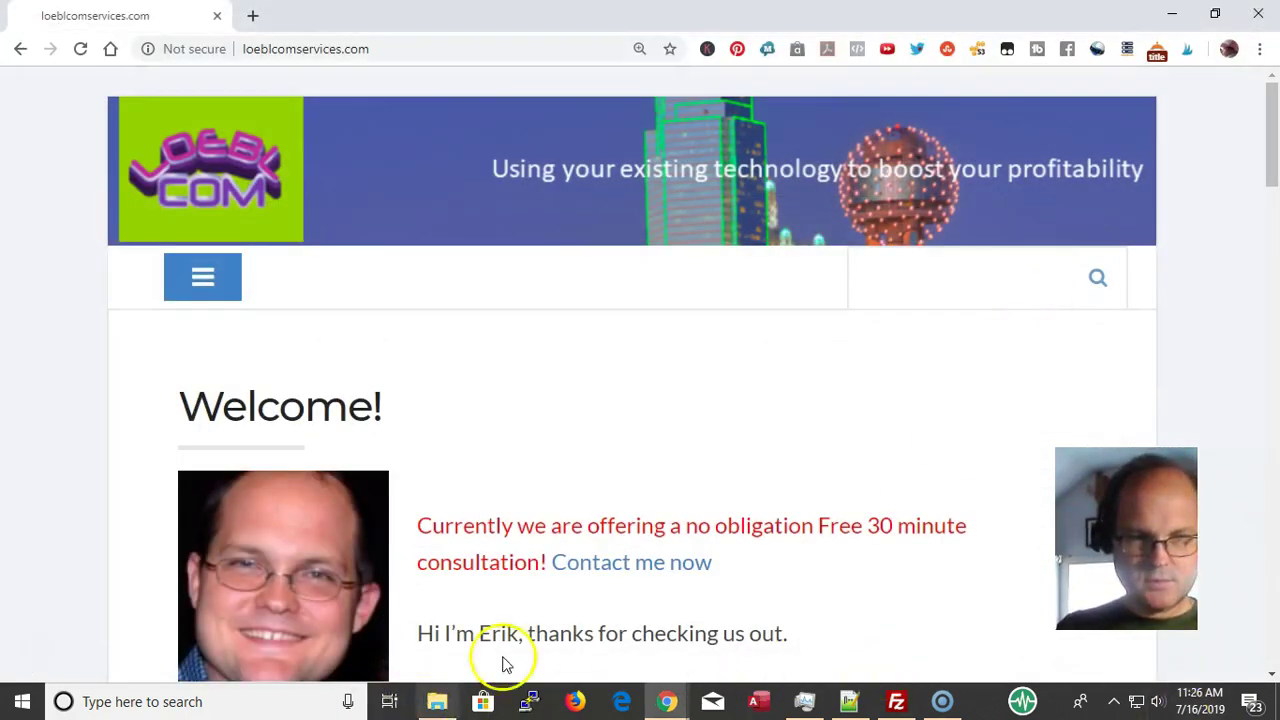
Switch to File Explorer and examine the database files in the Access Course folder.
left_click(436, 704)
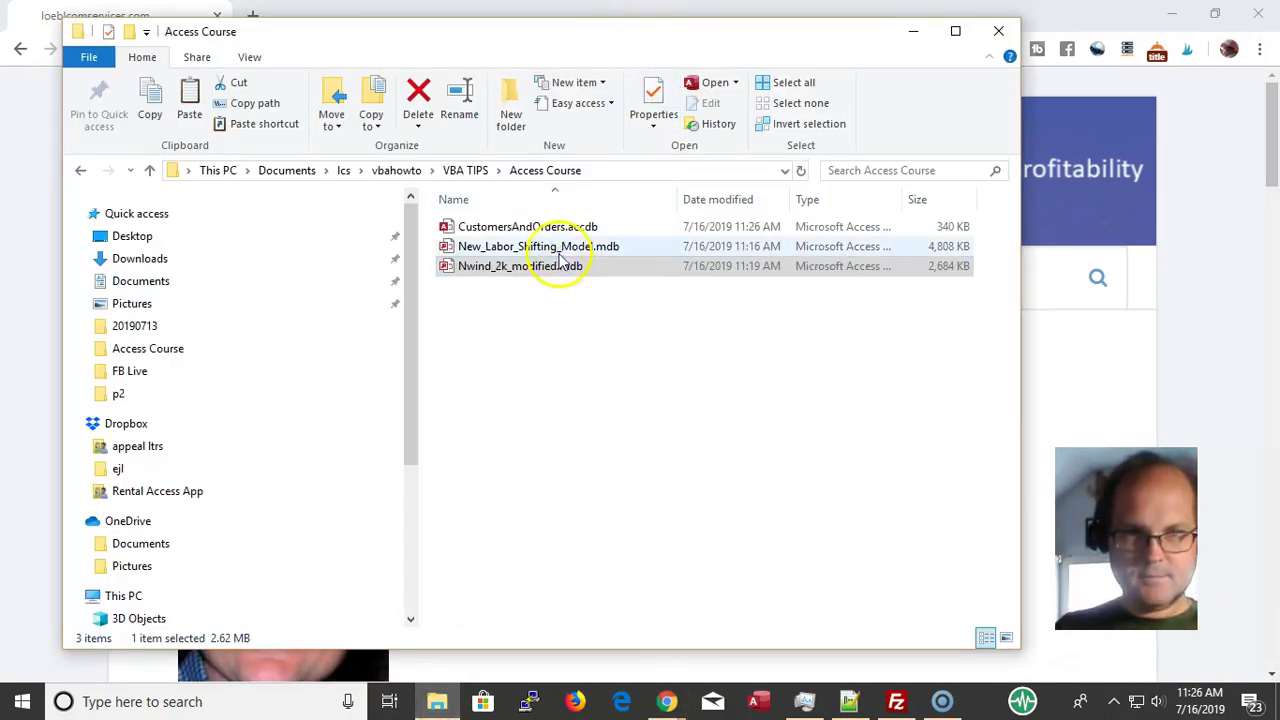
left_click(580, 228)
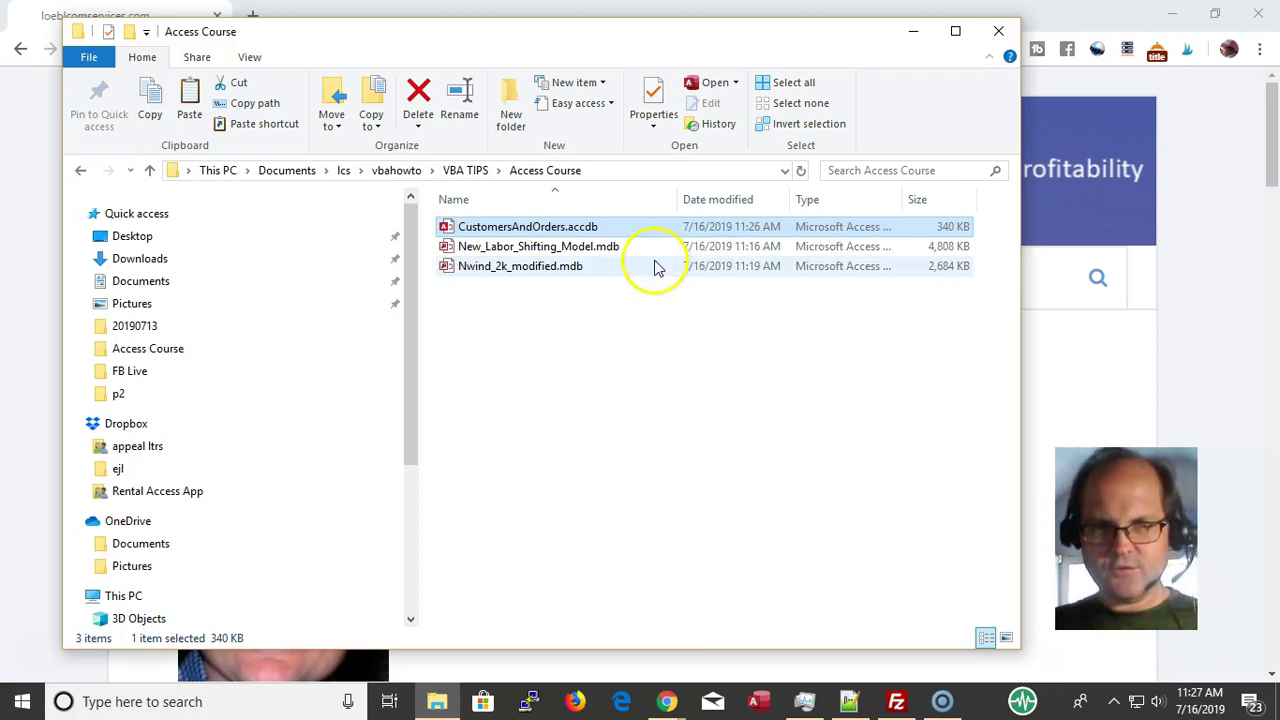
left_click(585, 250)
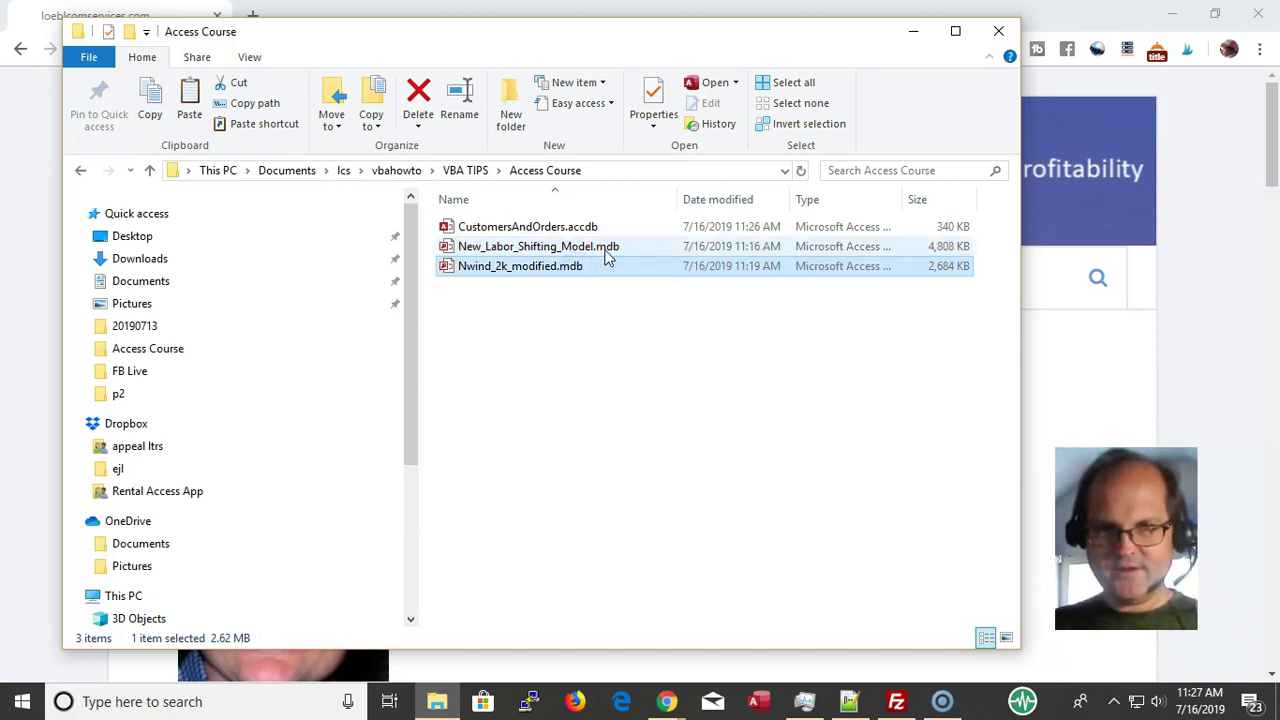
left_click(600, 248)
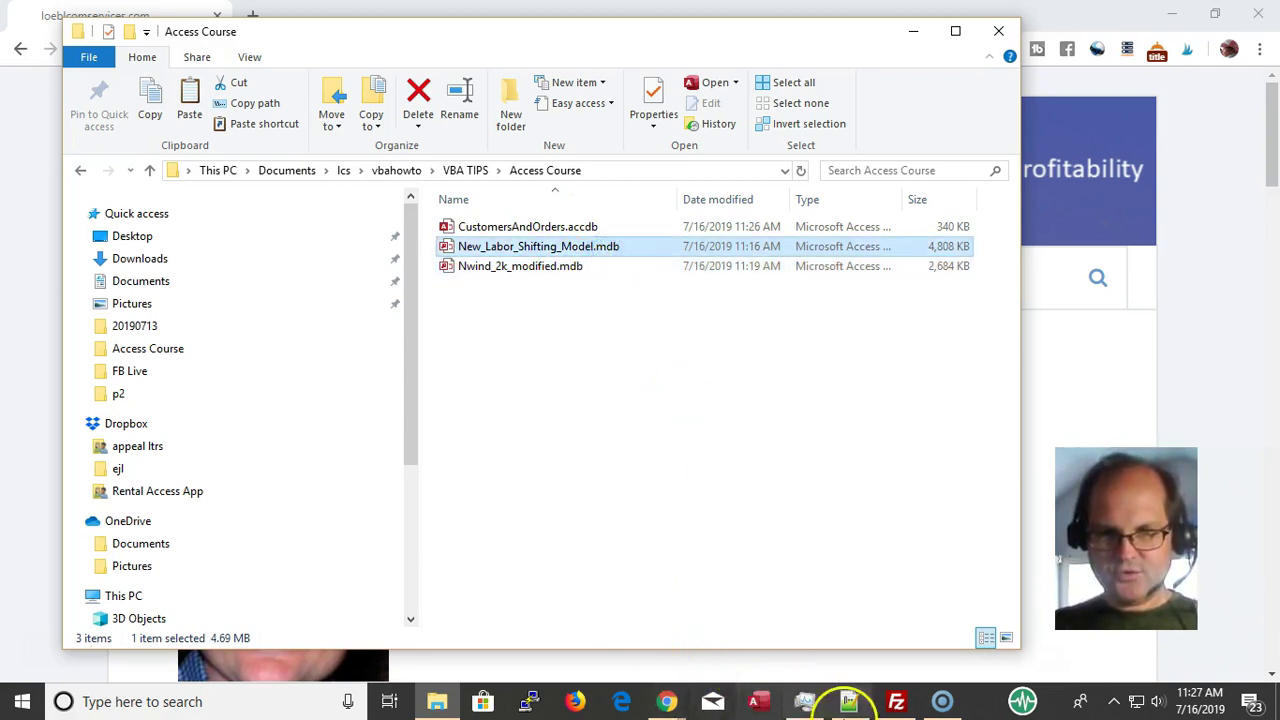
Switch to Access, browse for an existing database to open, and go to the vbahowto folder within Documents > lcs.
left_click(757, 701)
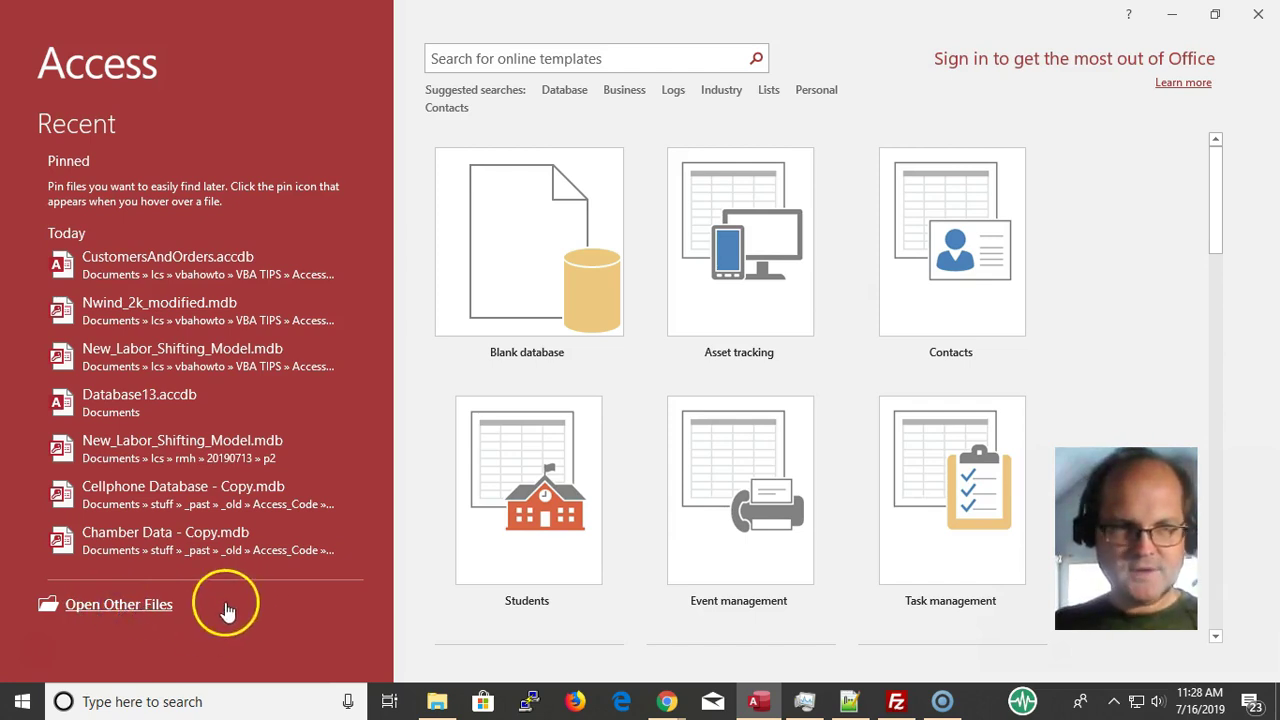
left_click(128, 612)
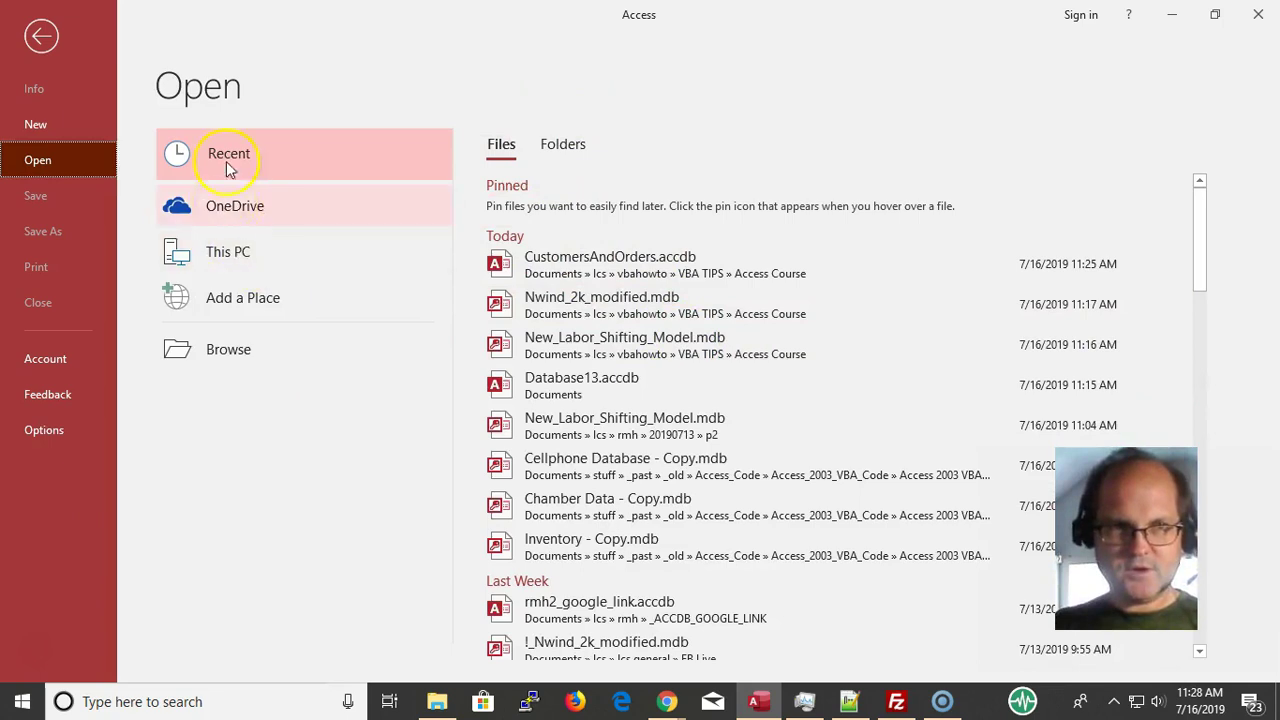
left_click(228, 356)
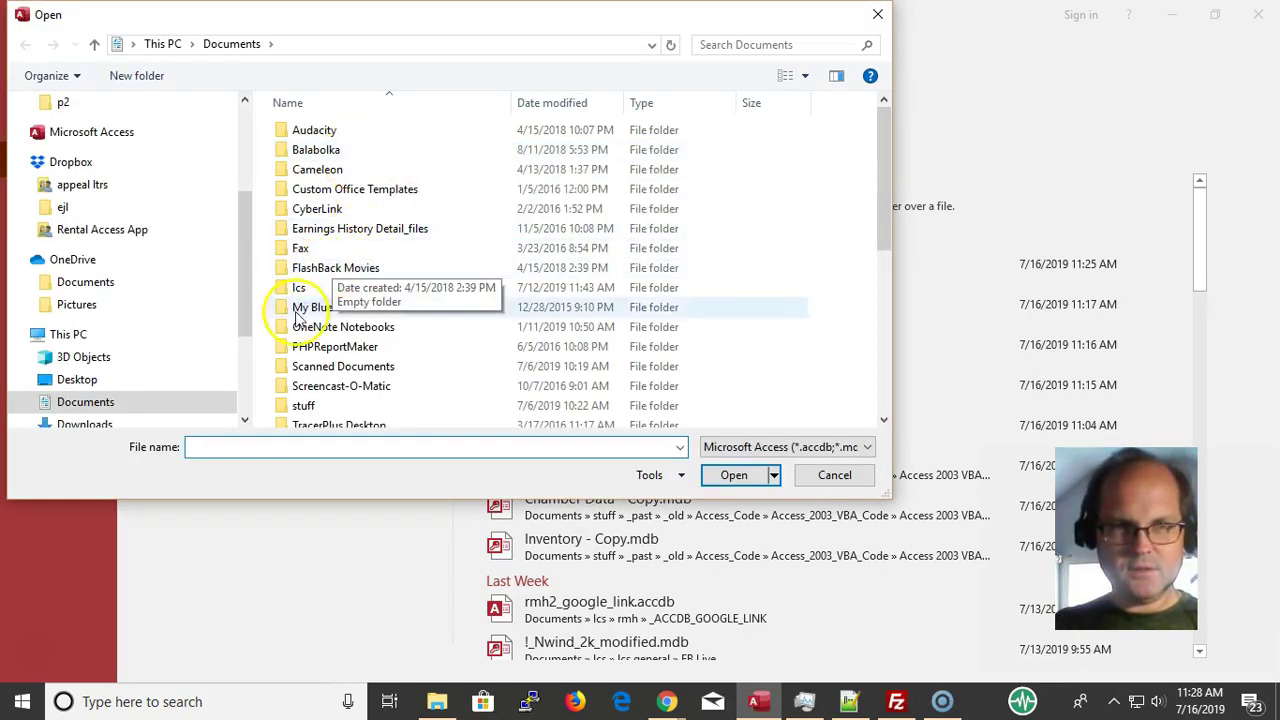
double_click(299, 288)
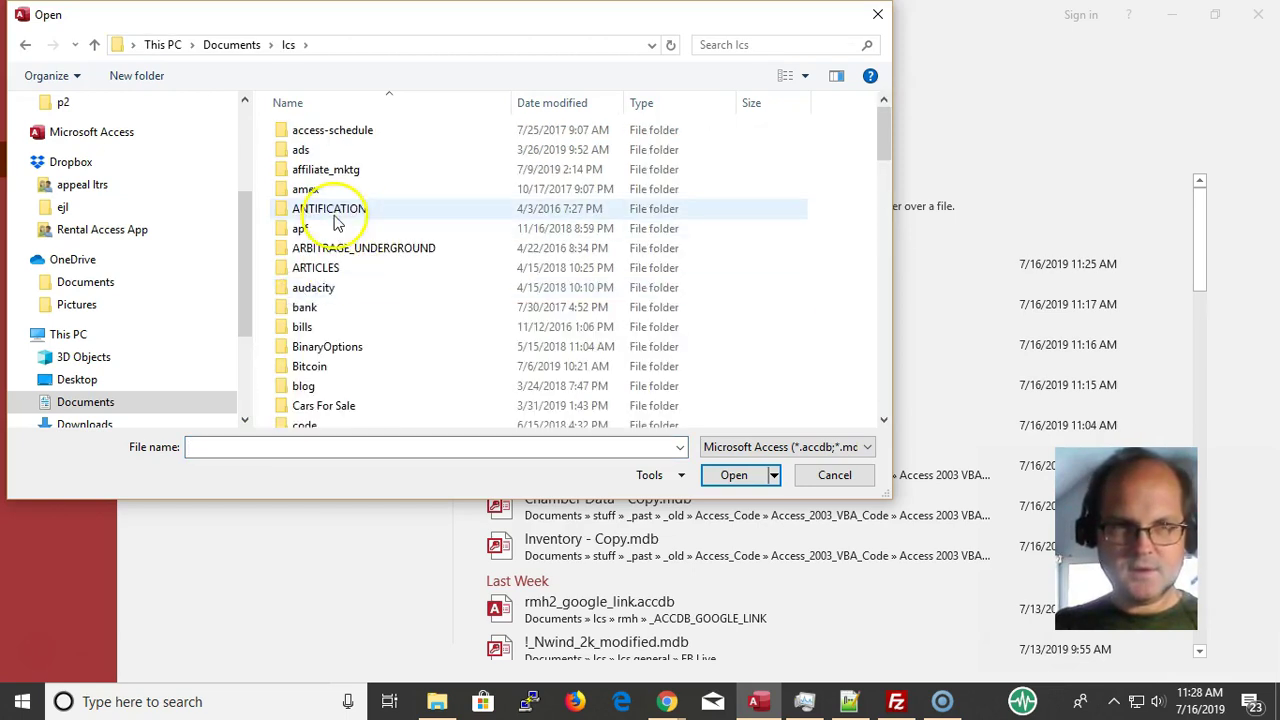
scroll(365, 290, "down", 5)
scroll(365, 290, "down", 15)
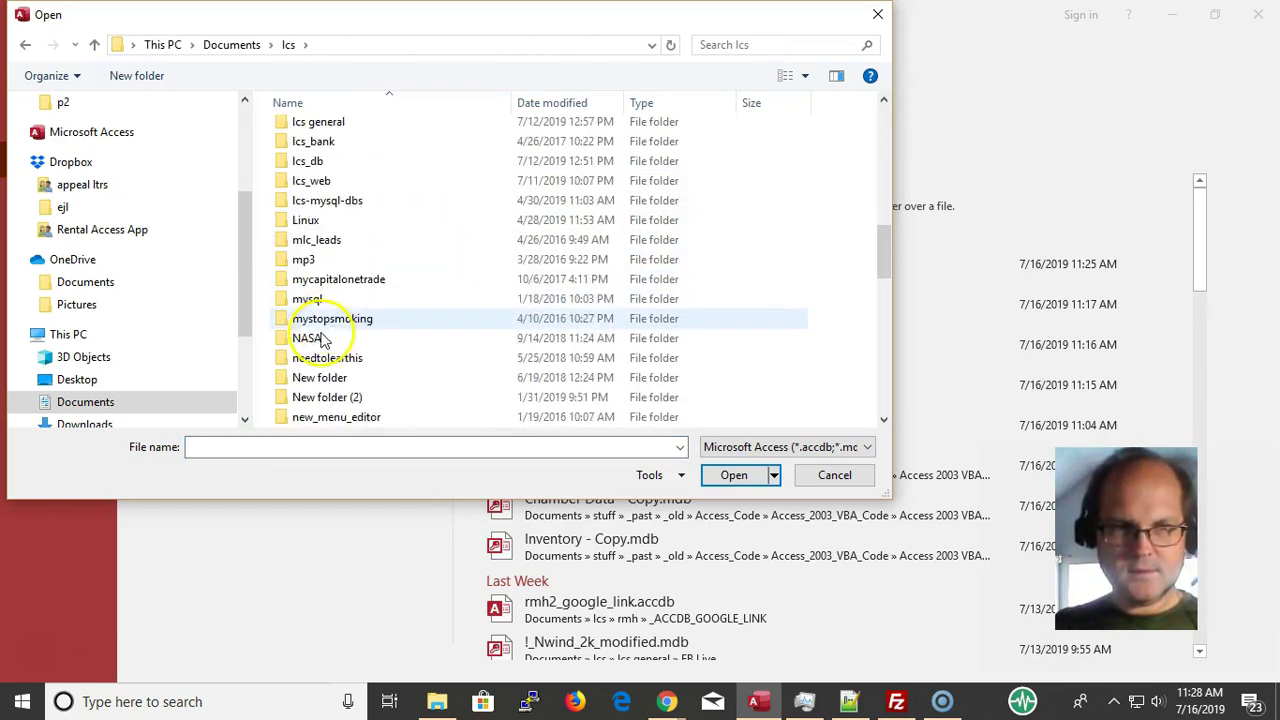
scroll(338, 350, "down", 1)
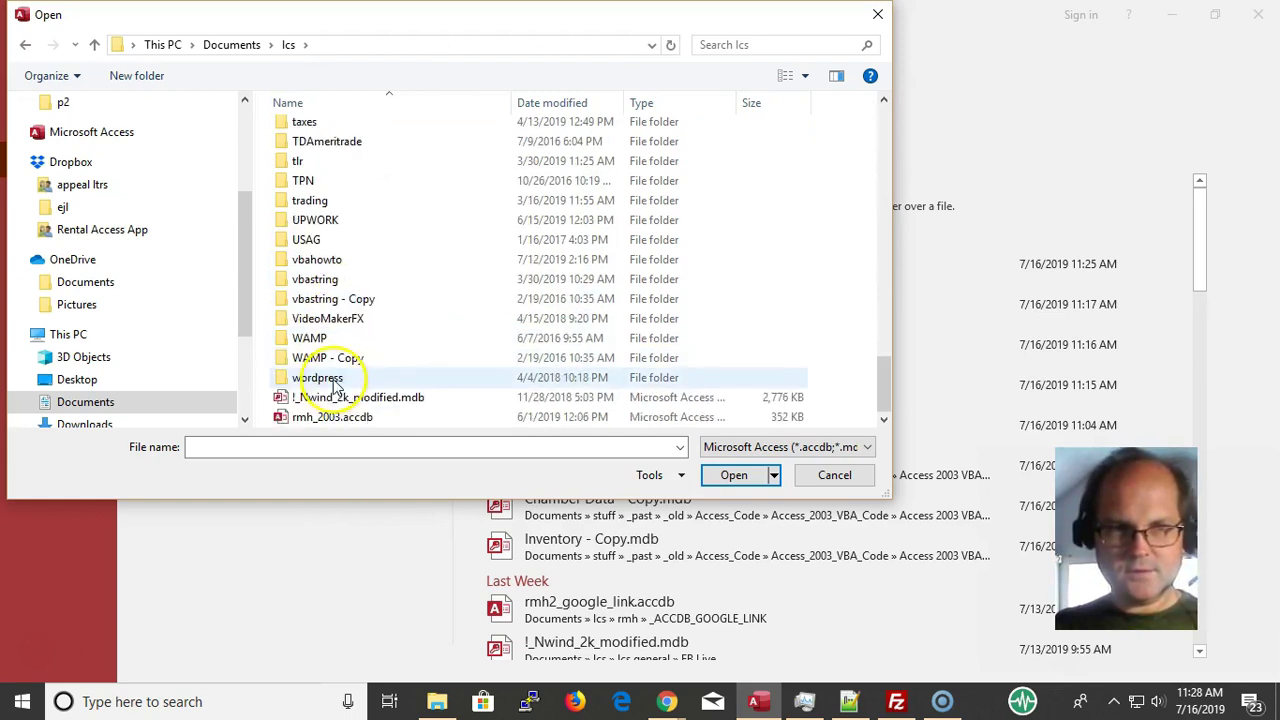
double_click(326, 259)
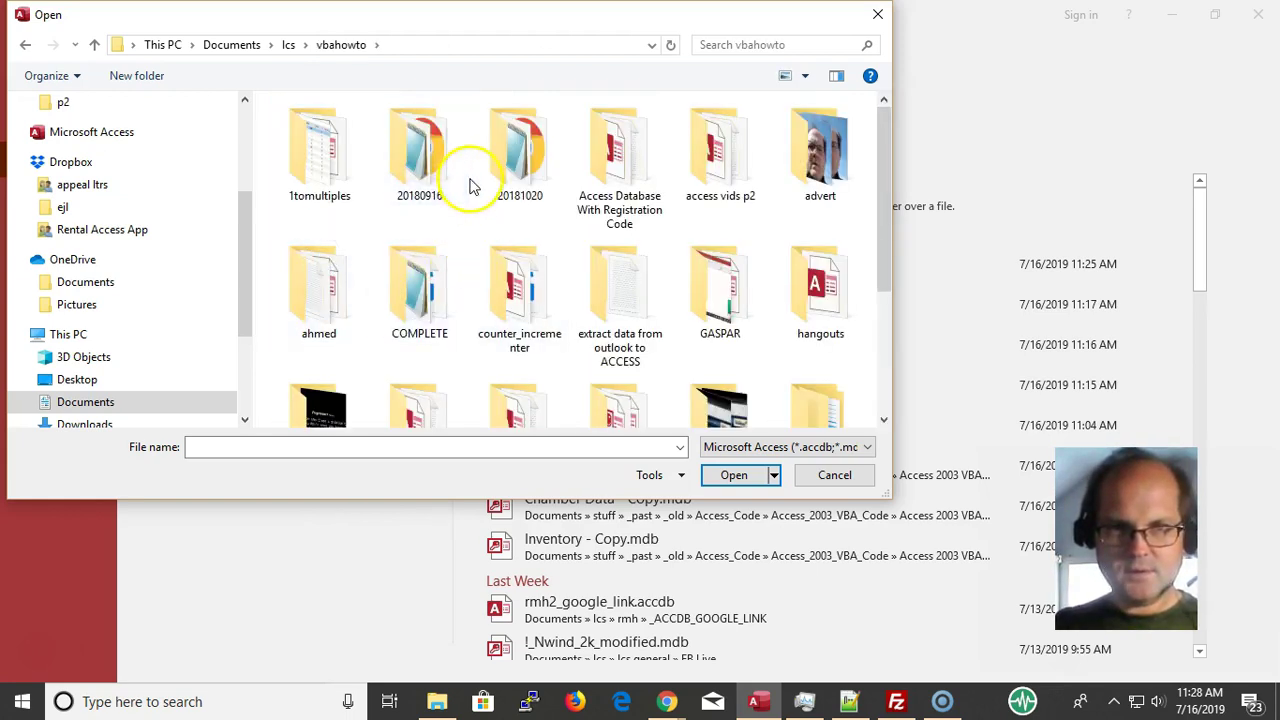
Open the Access Course folder inside VBA TIPS.
scroll(400, 290, "down", 2)
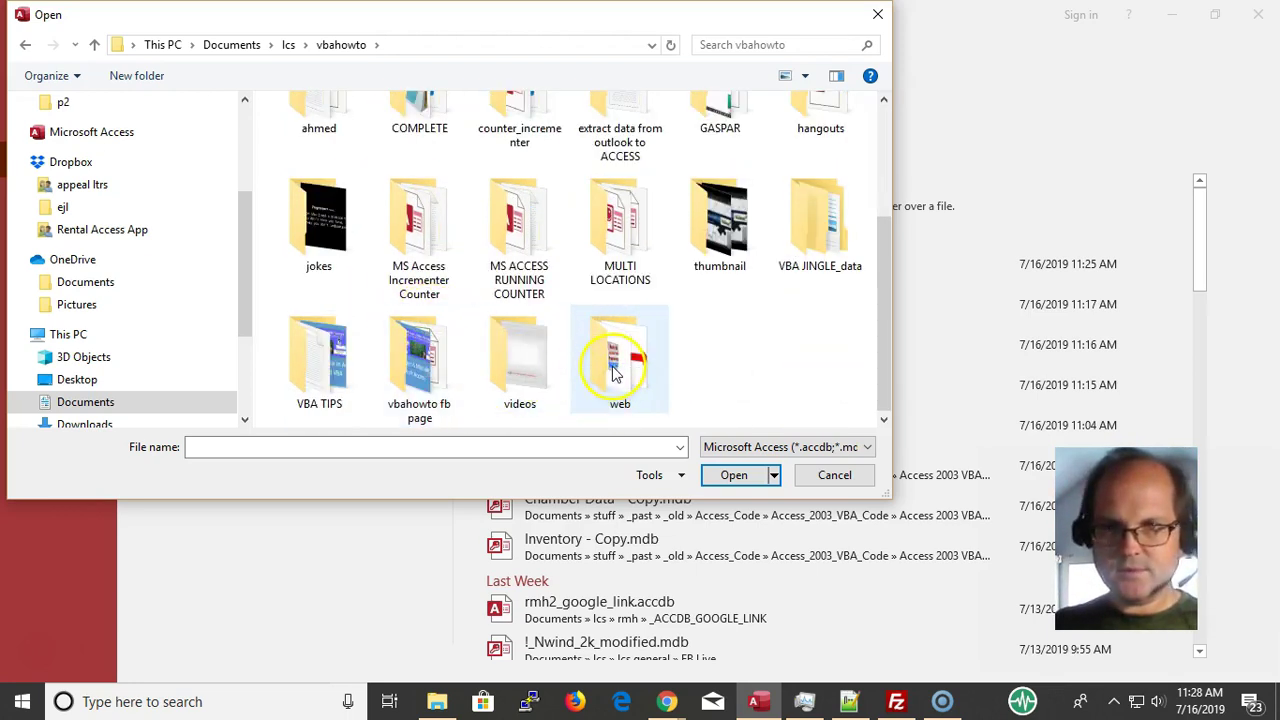
scroll(614, 372, "up", 2)
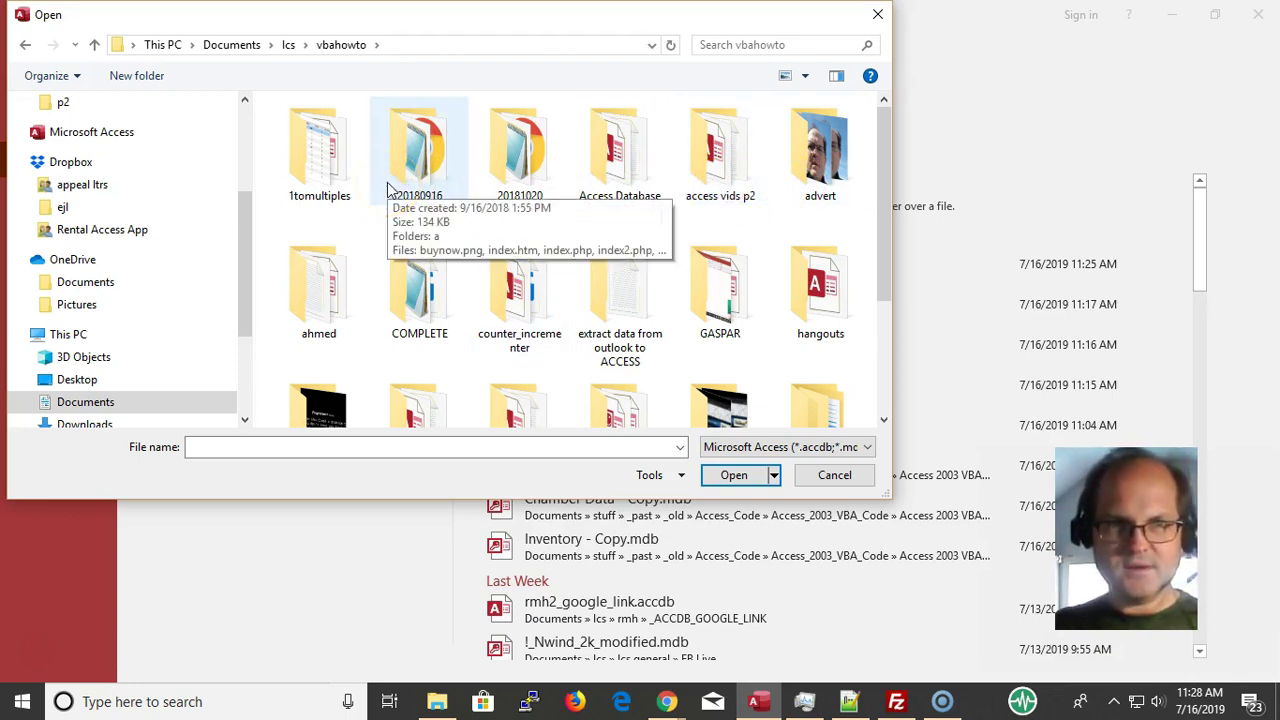
scroll(388, 190, "down", 3)
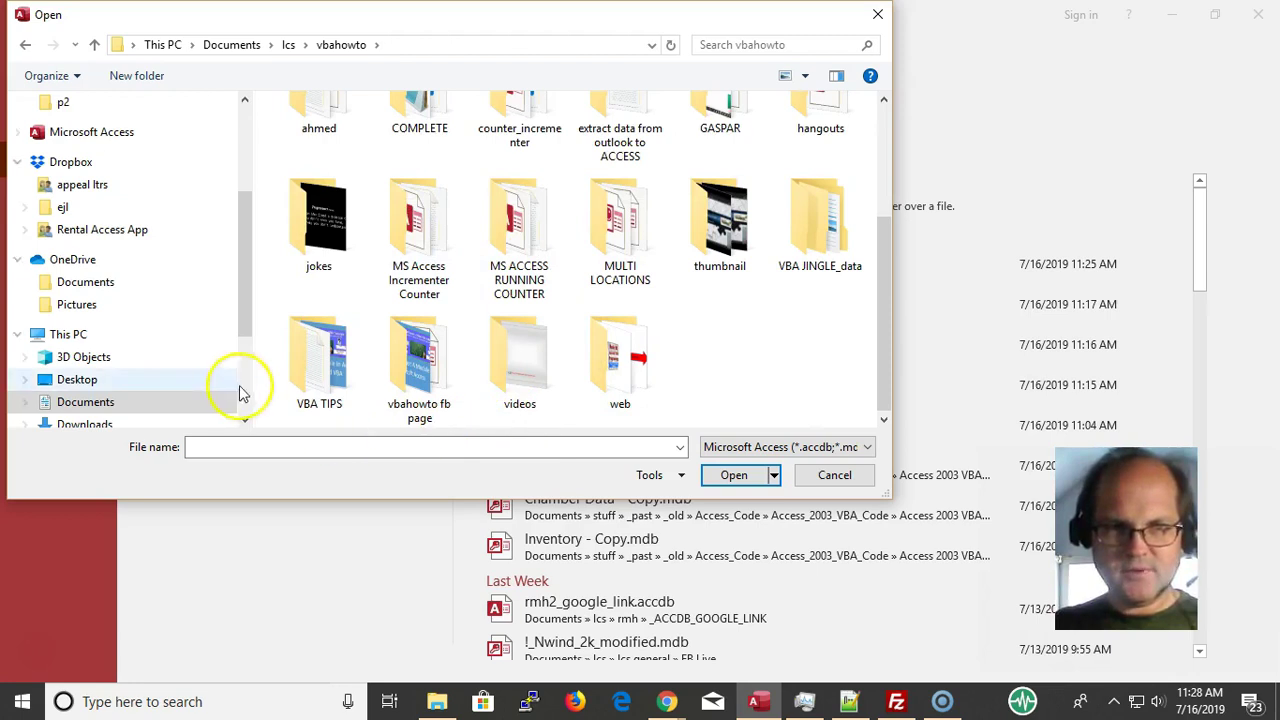
double_click(301, 371)
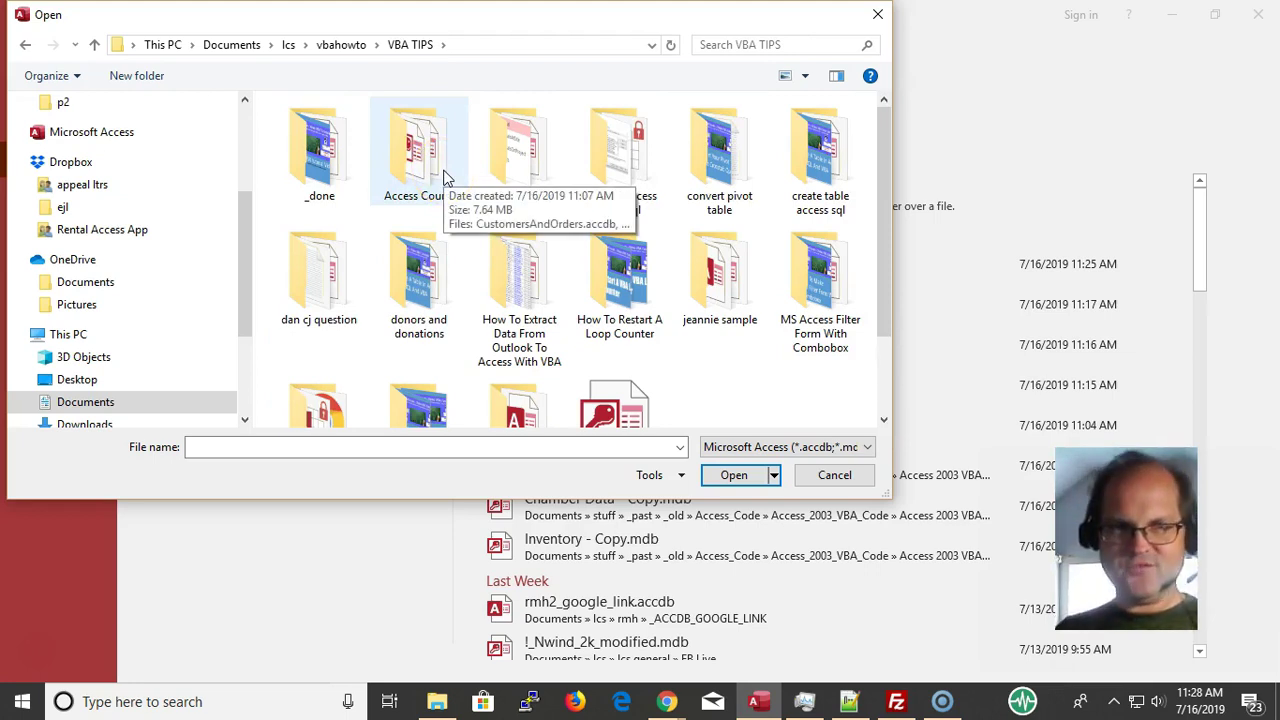
double_click(445, 177)
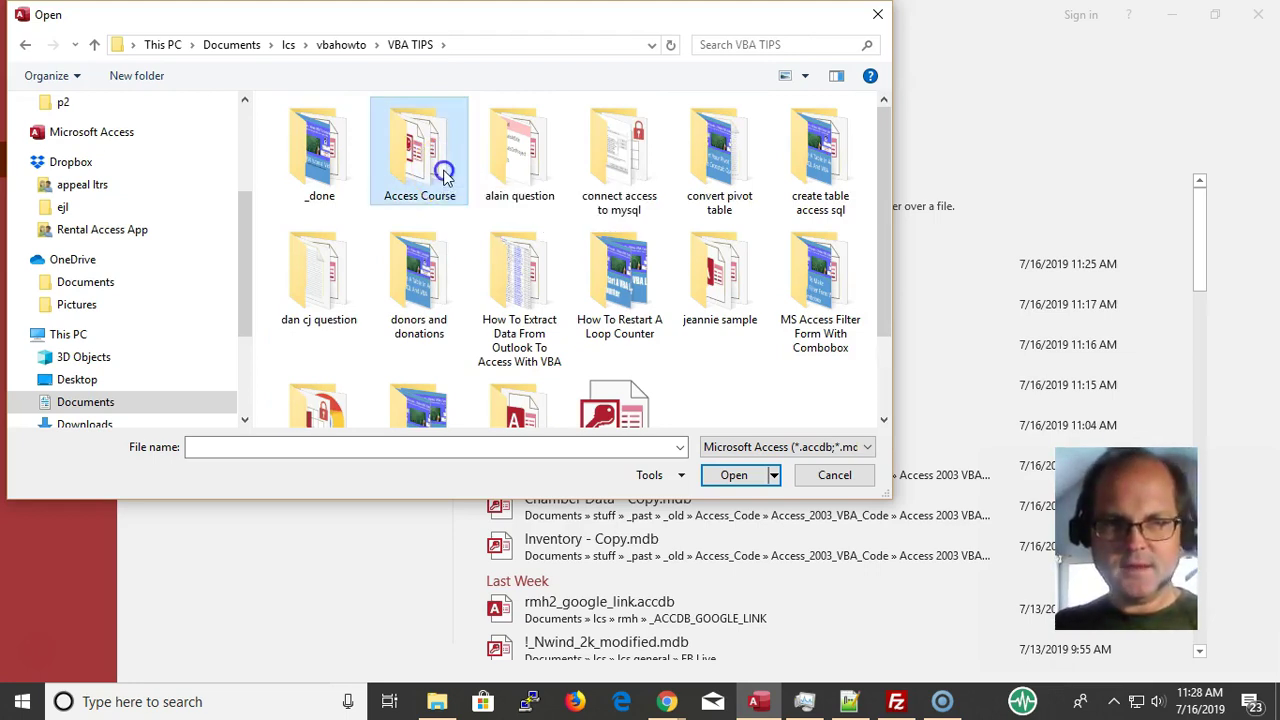
left_click(413, 233)
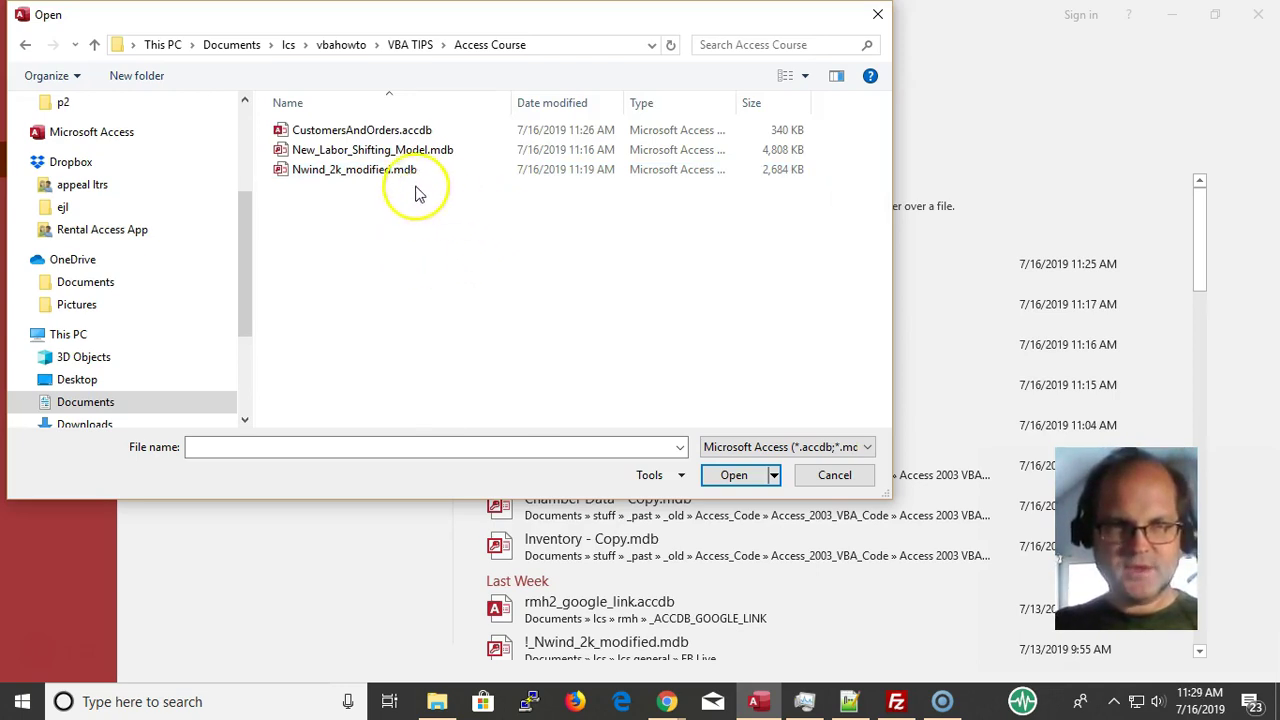
Select New_Labor_Shifting_Model.mdb, check the available file type filters, and open the database.
left_click(416, 152)
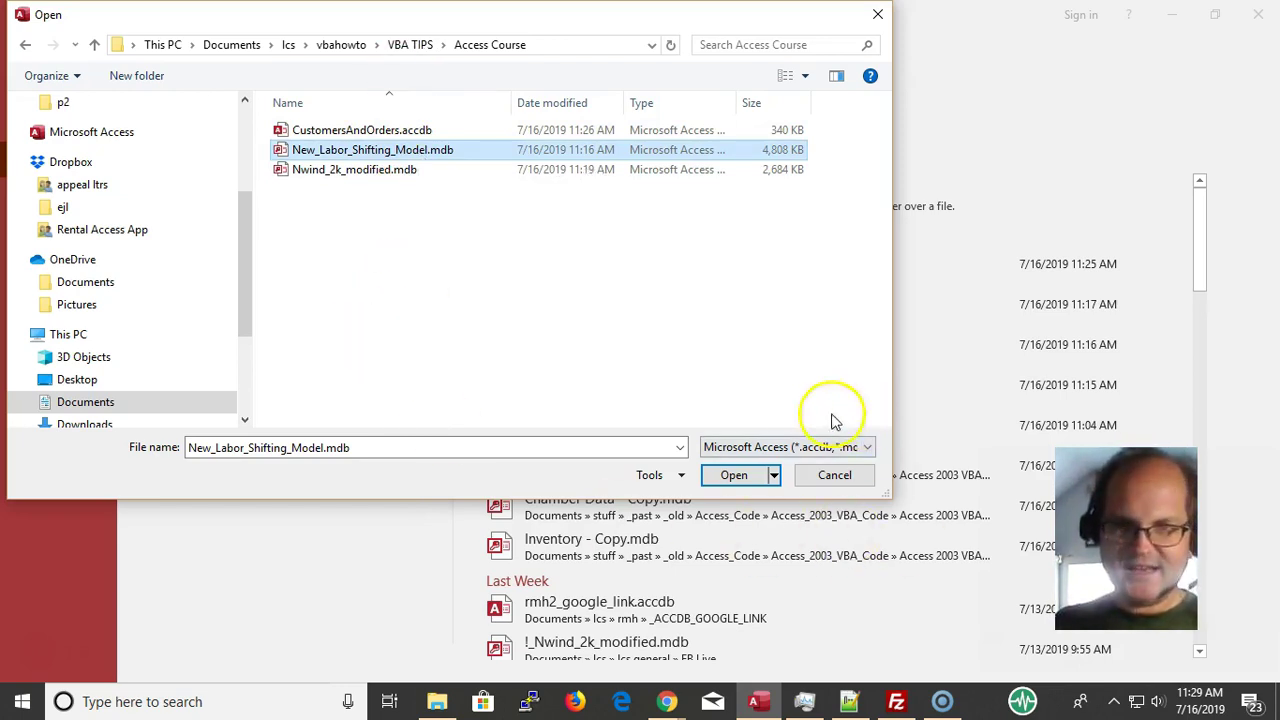
left_click(848, 447)
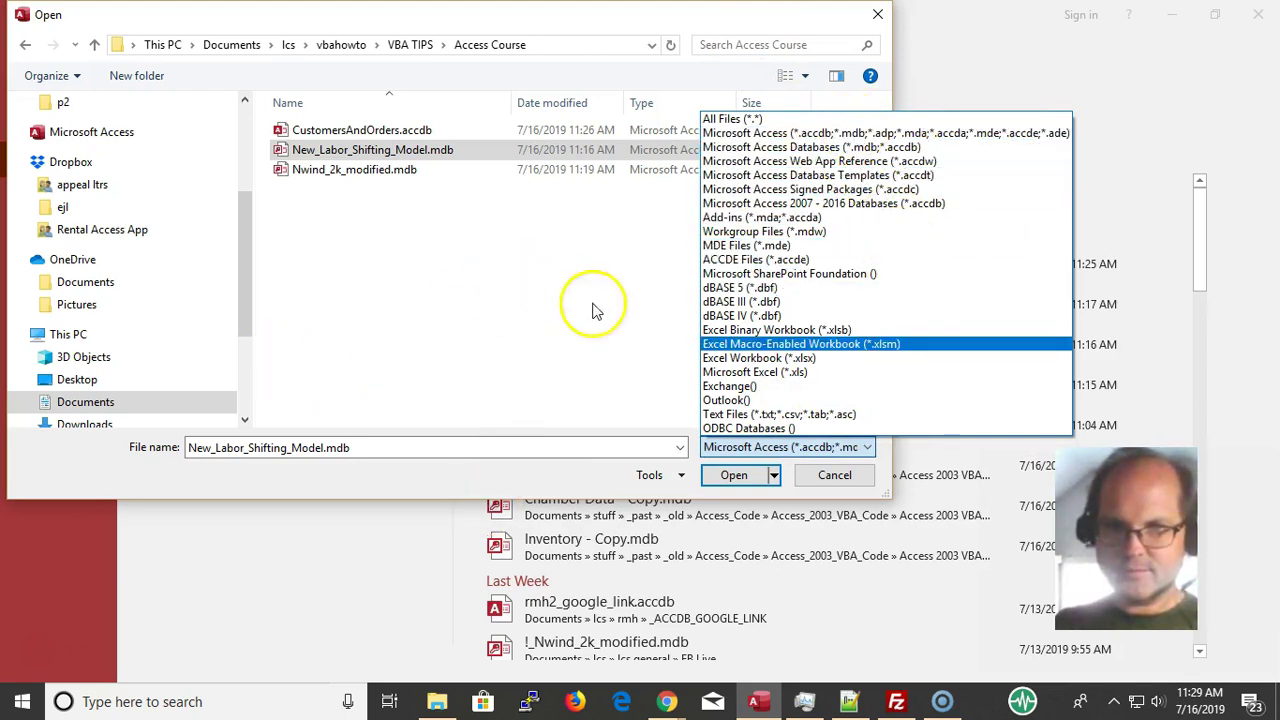
left_click(568, 275)
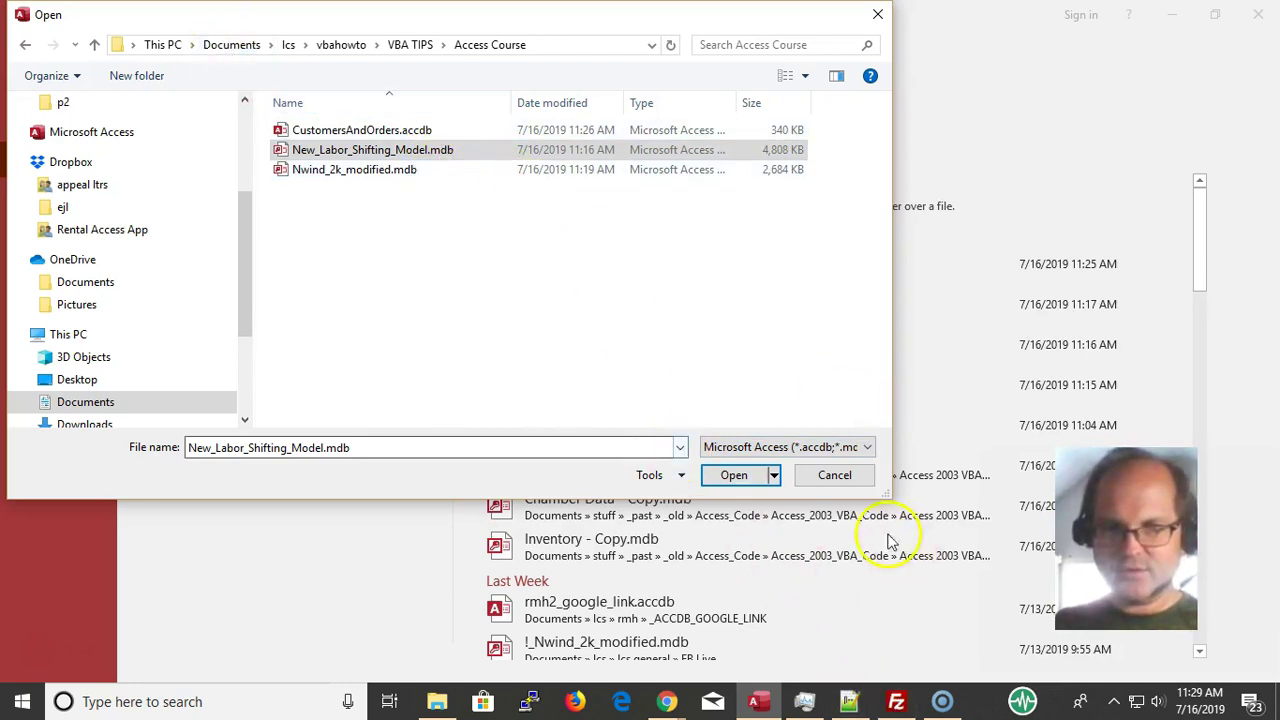
left_click(725, 480)
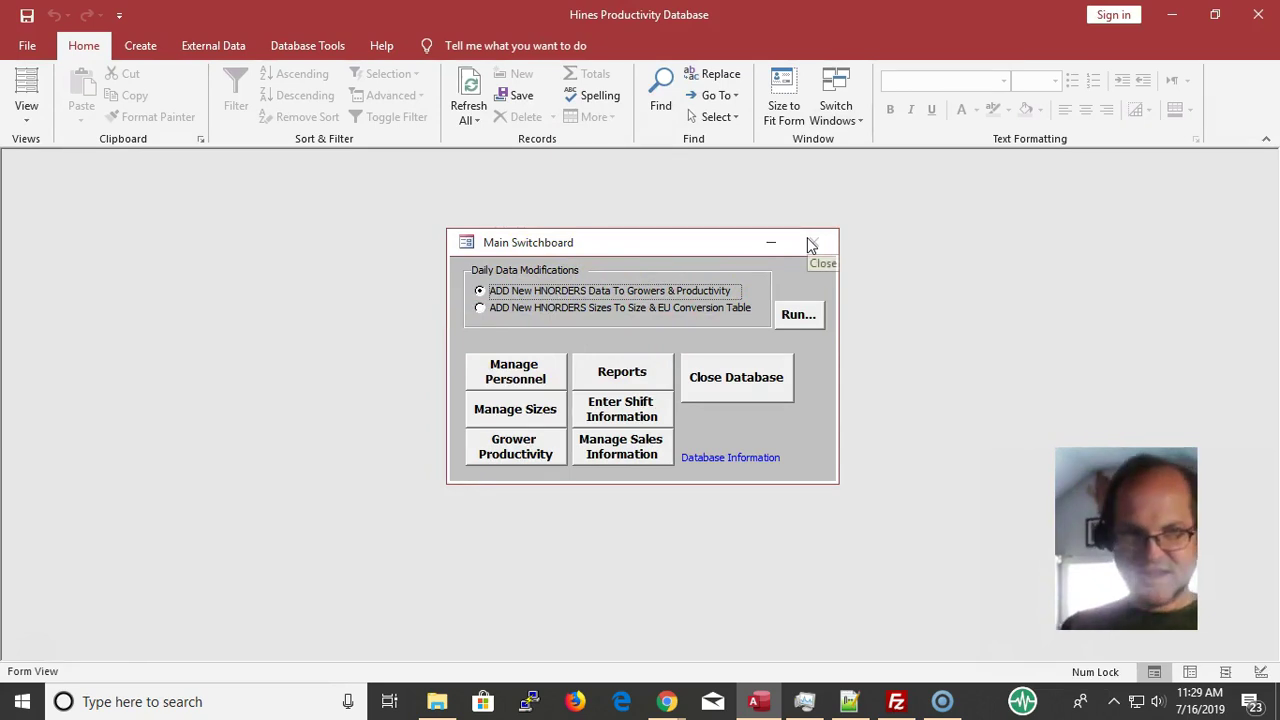
Show the database's object list and examine its Tables, Queries, Forms, Reports and Modules groups, collapsing each one.
key("F11")
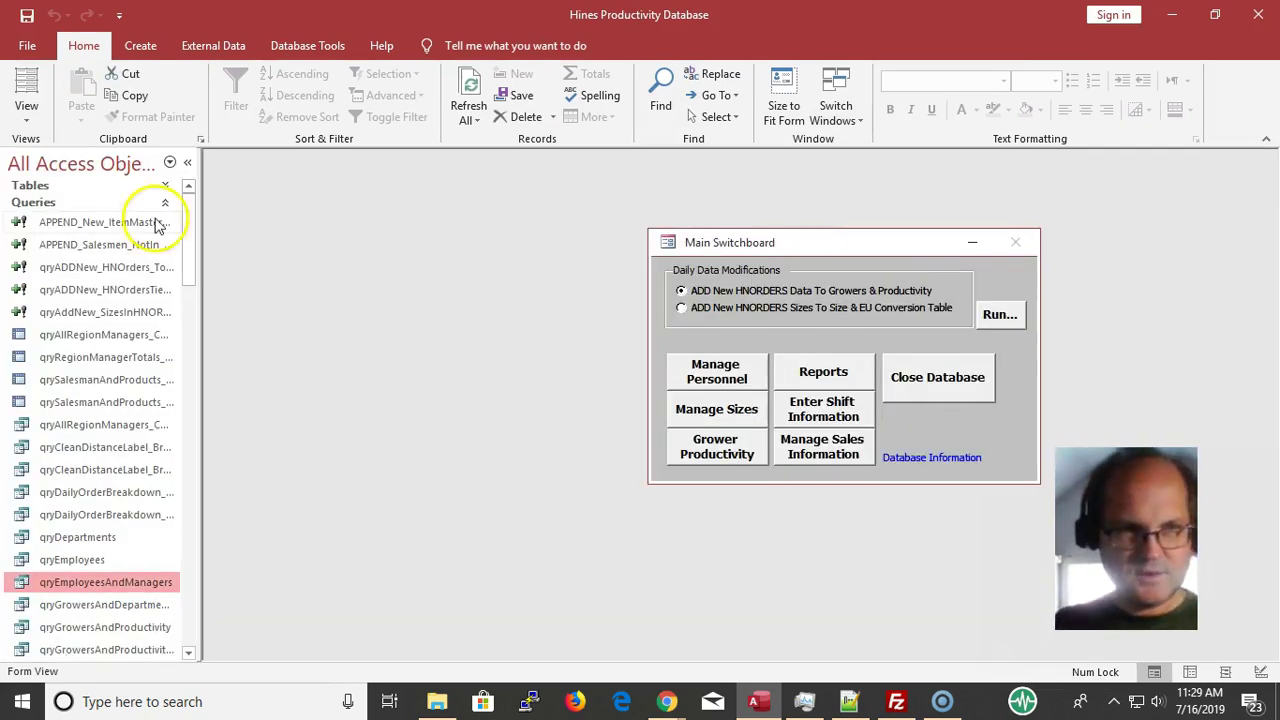
left_click(94, 186)
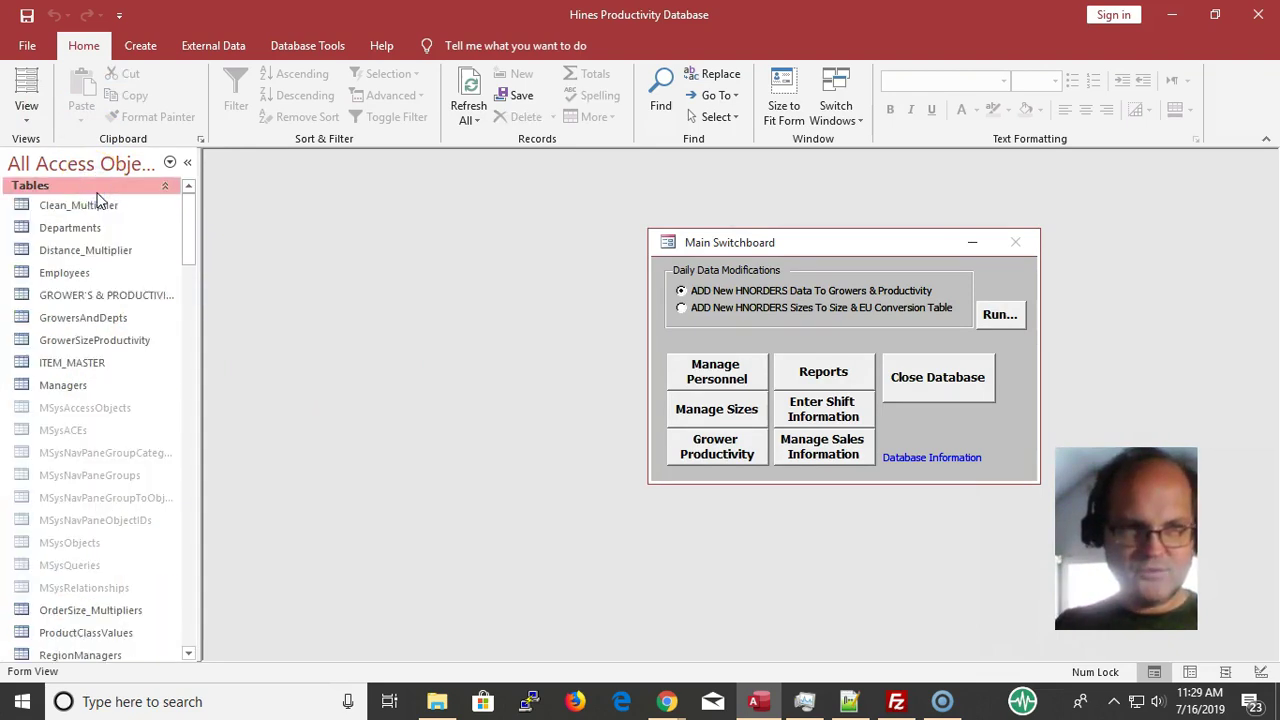
left_click(97, 186)
left_click(105, 202)
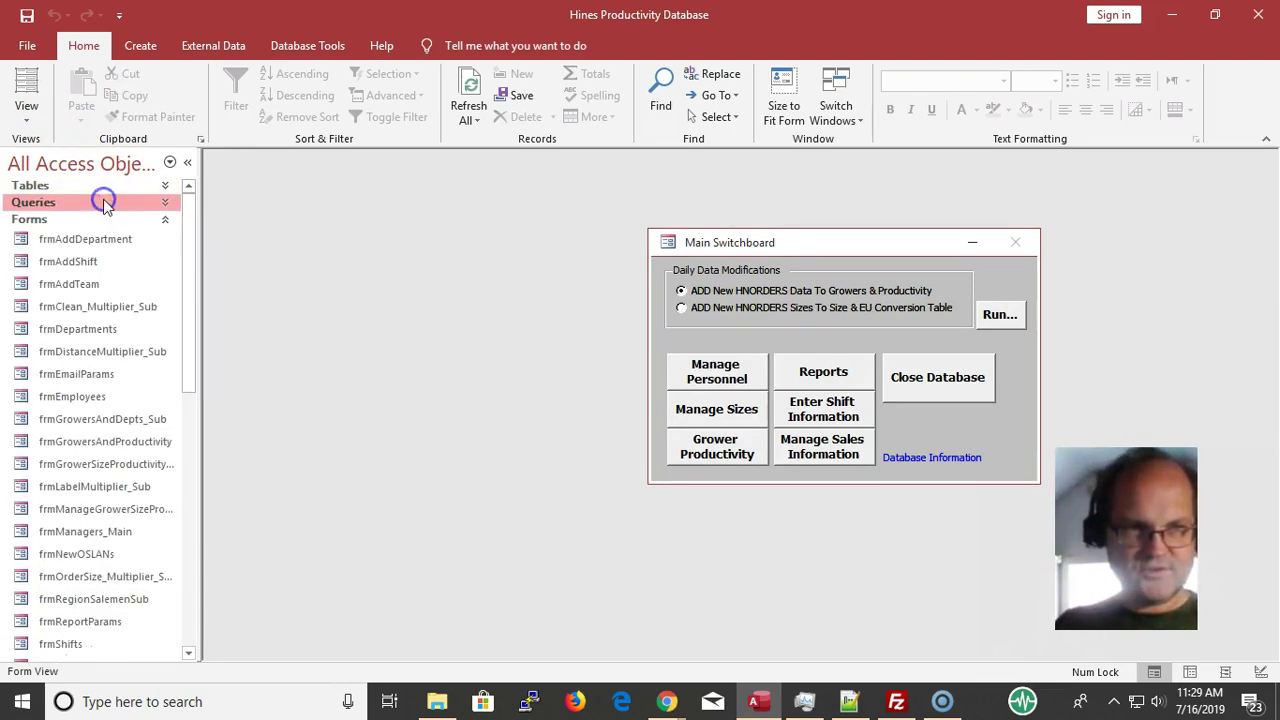
left_click(80, 218)
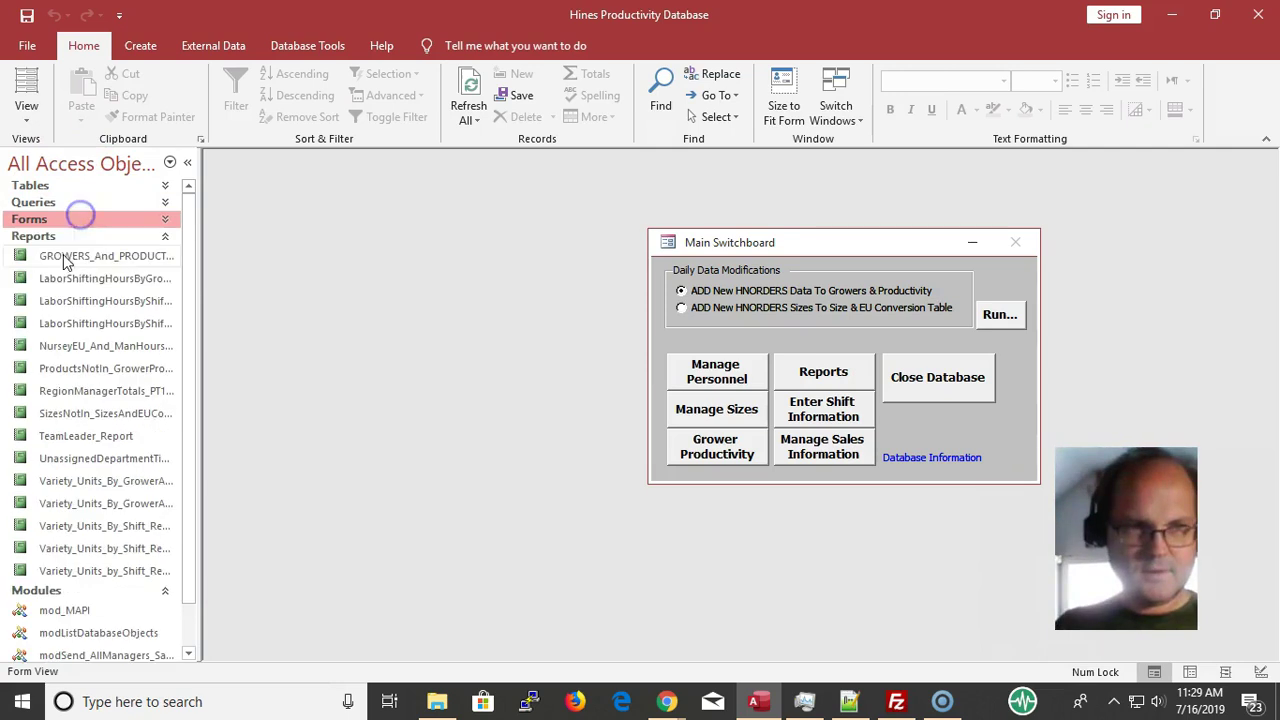
left_click(81, 237)
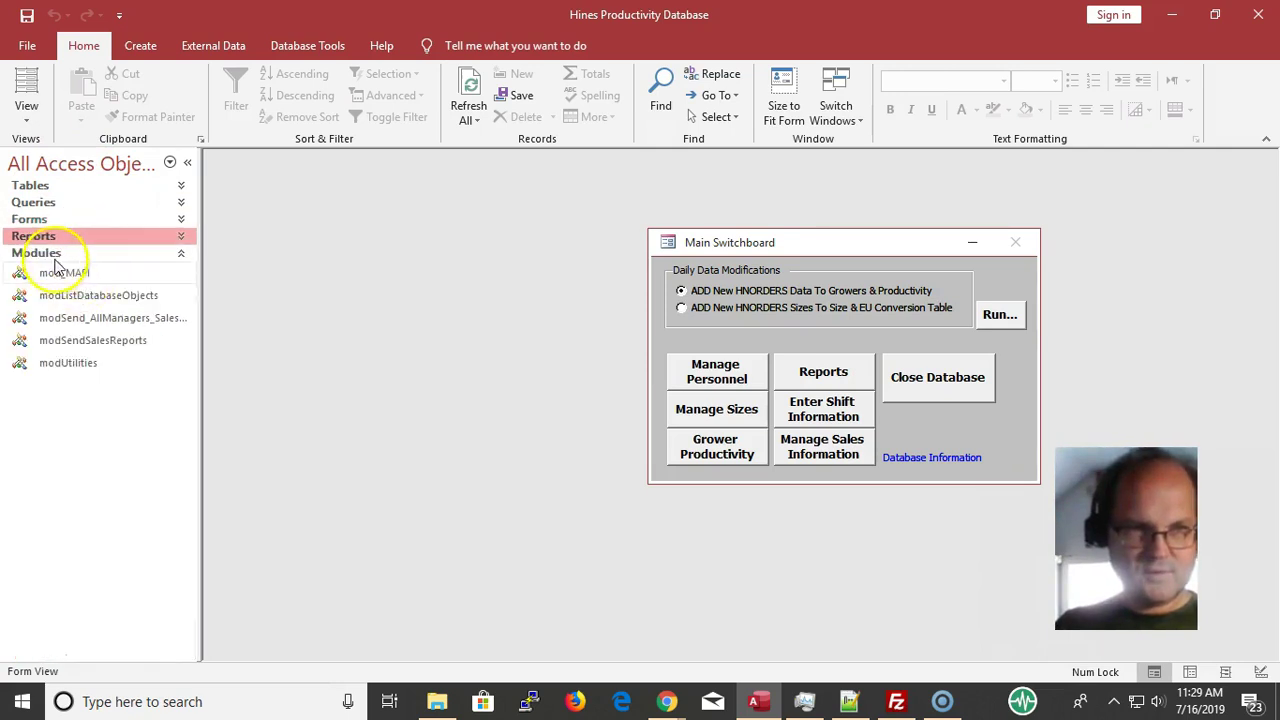
left_click(62, 254)
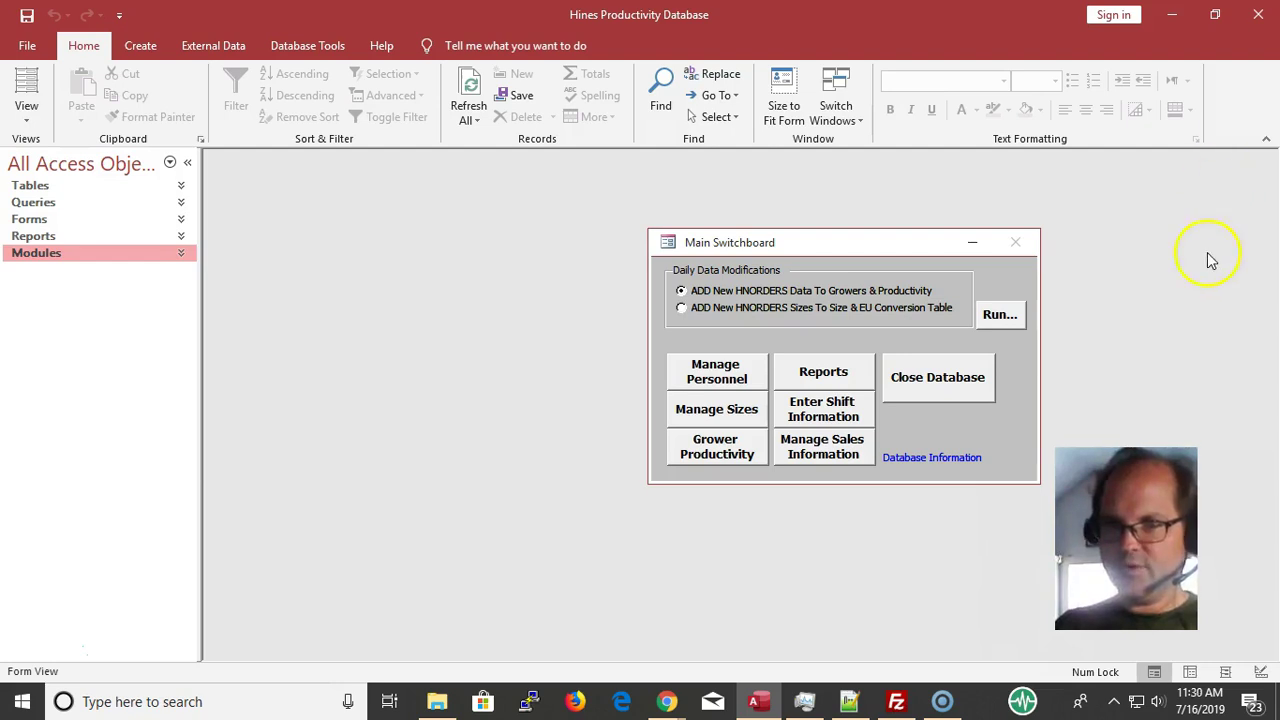
Close this database and open Nwind_2k_modified.mdb from the Access Course folder in File Explorer, accepting the security warning and dismissing the welcome screen.
left_click(1253, 20)
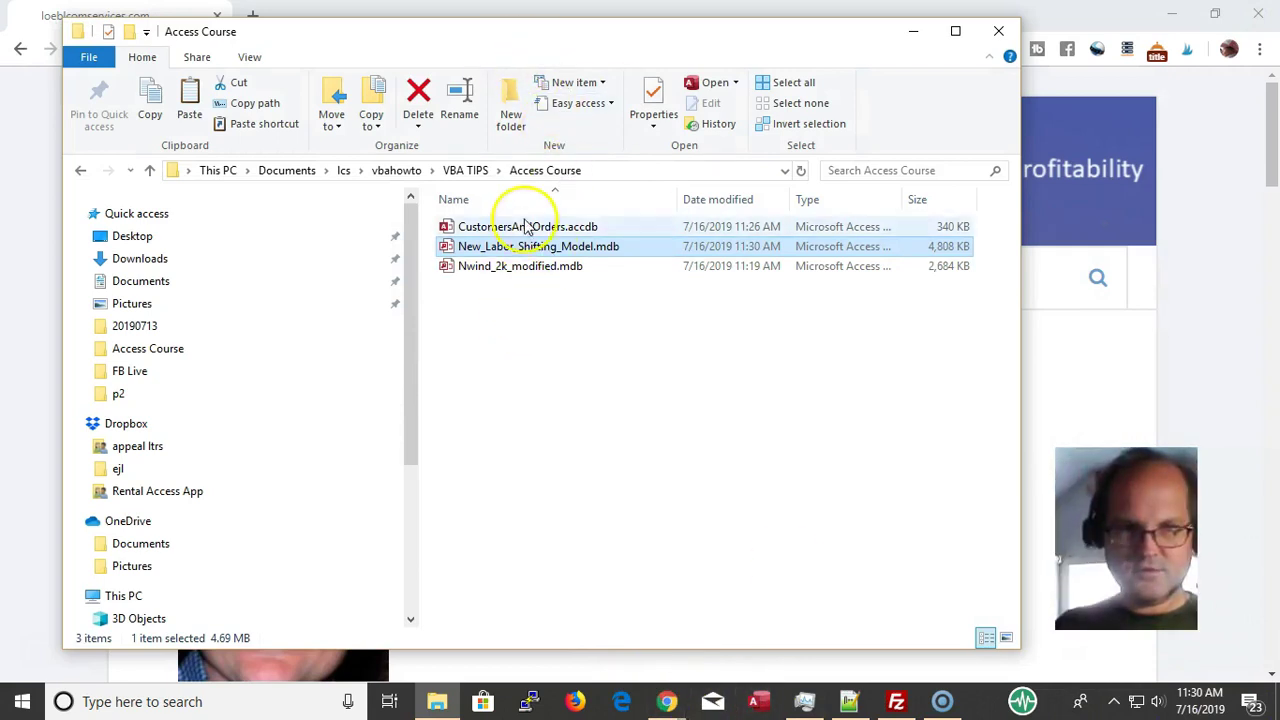
left_click(549, 266)
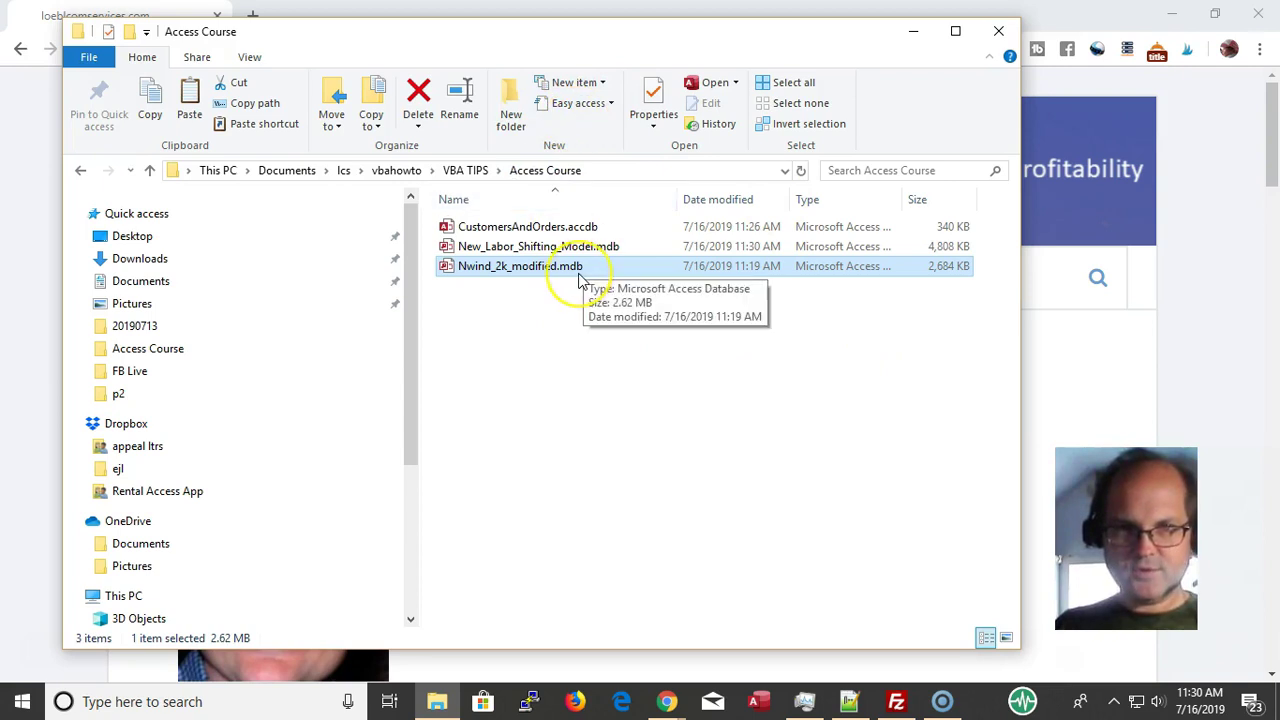
double_click(579, 273)
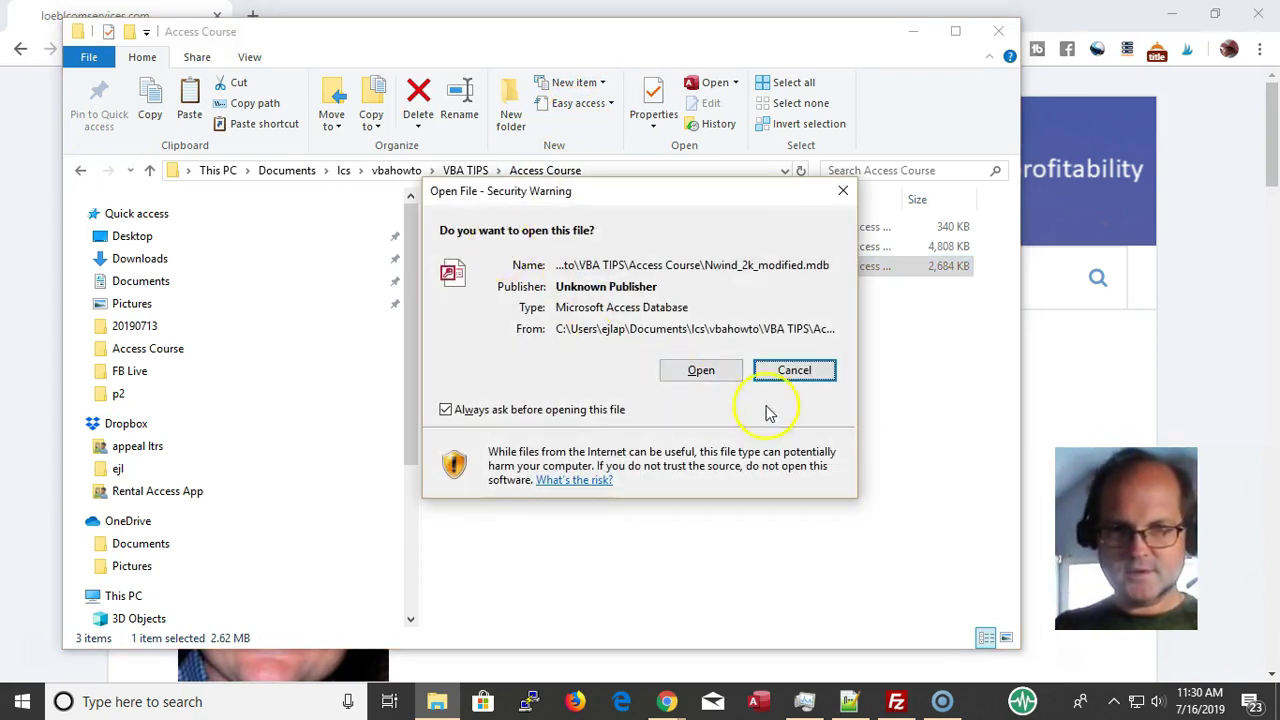
left_click(689, 371)
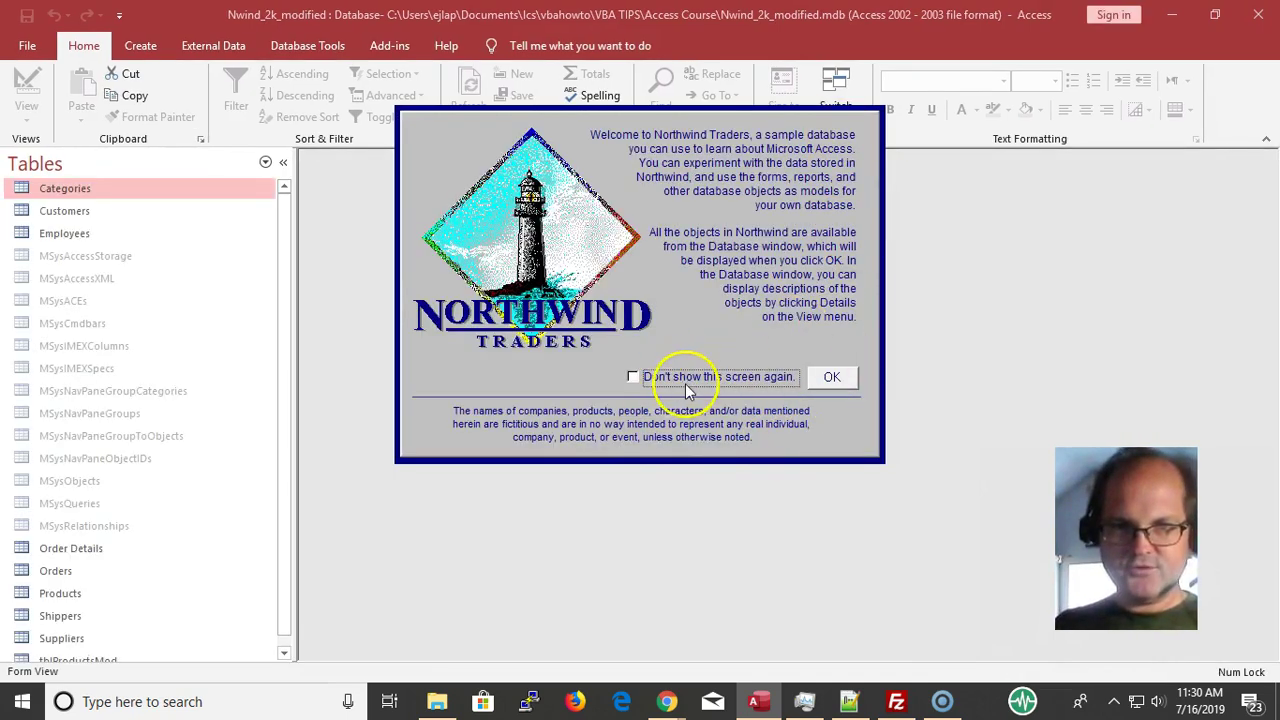
left_click(817, 378)
Select the Customers table in the Northwind database's list of tables.
left_click_drag(108, 231, 103, 180)
left_click(89, 209)
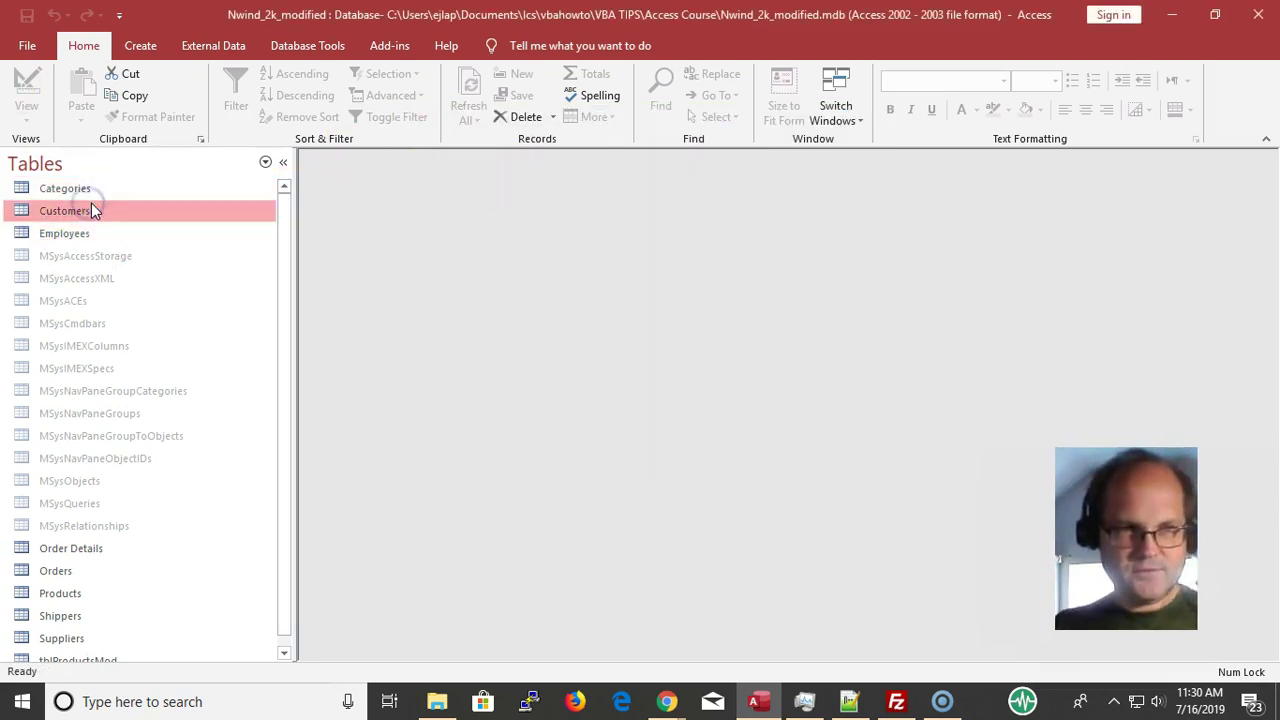